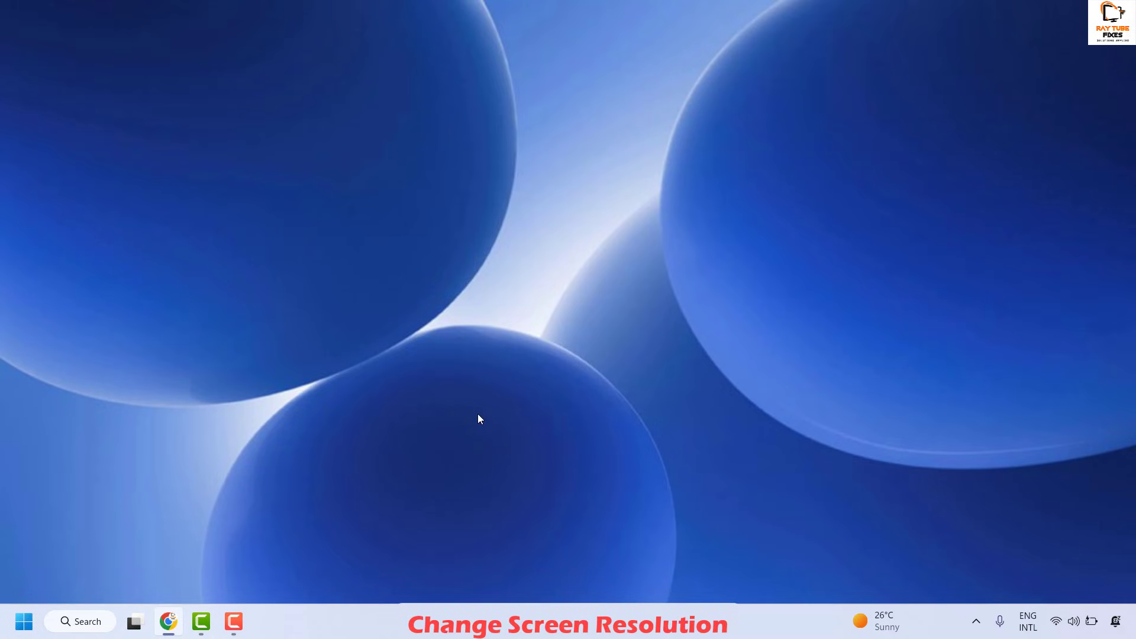
- In the system display settings, choose the recommended 1920 × 1080 resolution and the recommended 125% scale
right_click(22, 622)
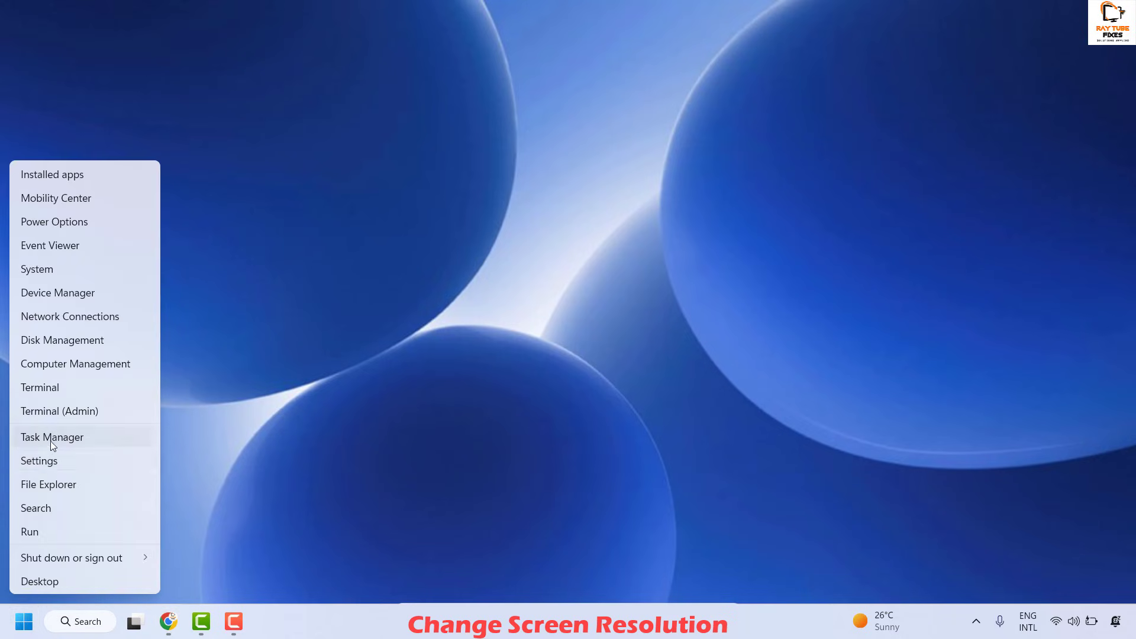
click(51, 462)
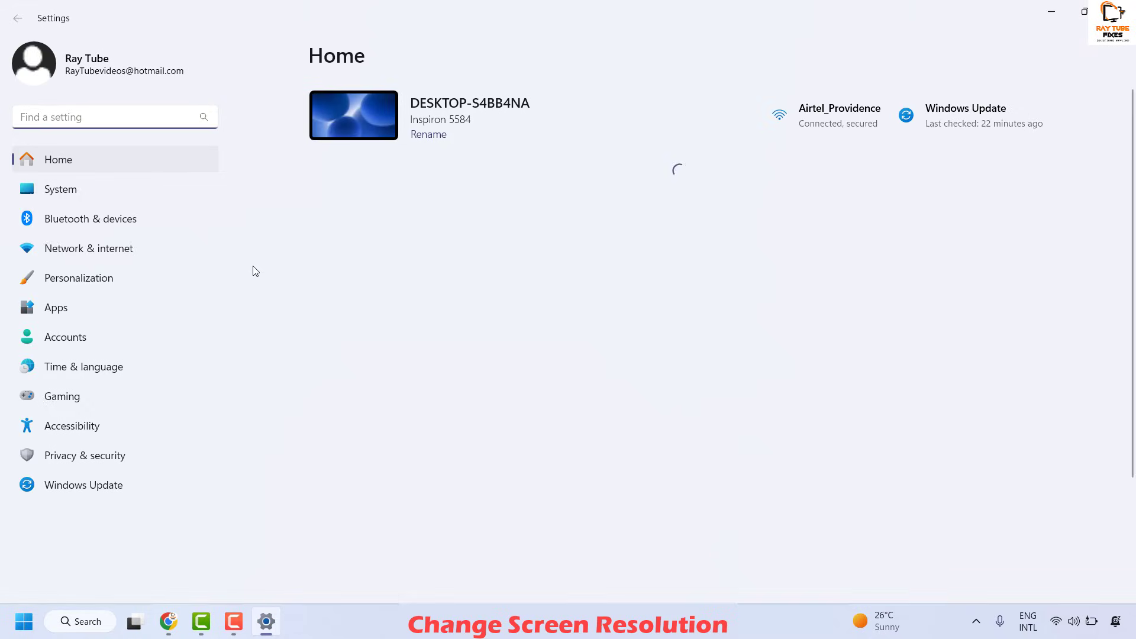
click(62, 191)
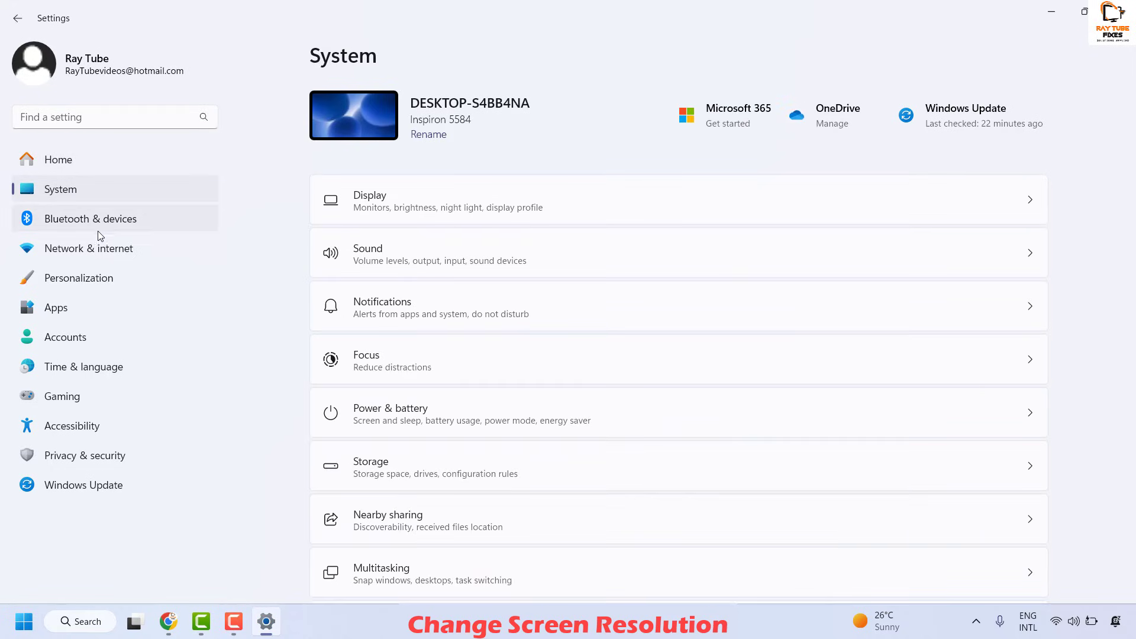
click(422, 205)
scroll(523, 399, down, 5)
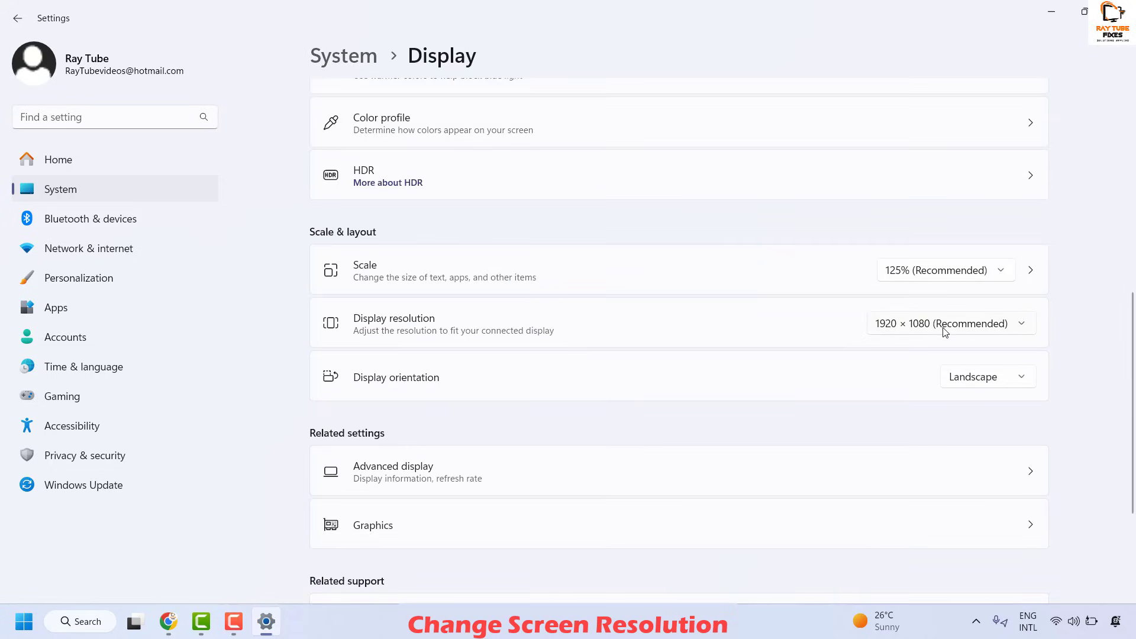
click(991, 327)
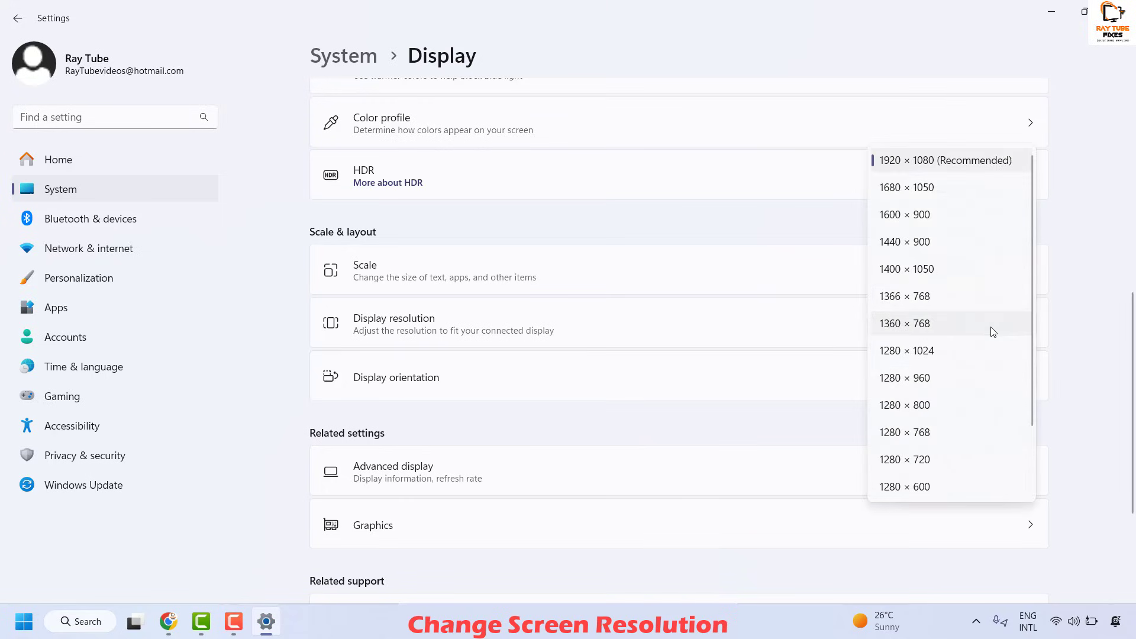
click(967, 169)
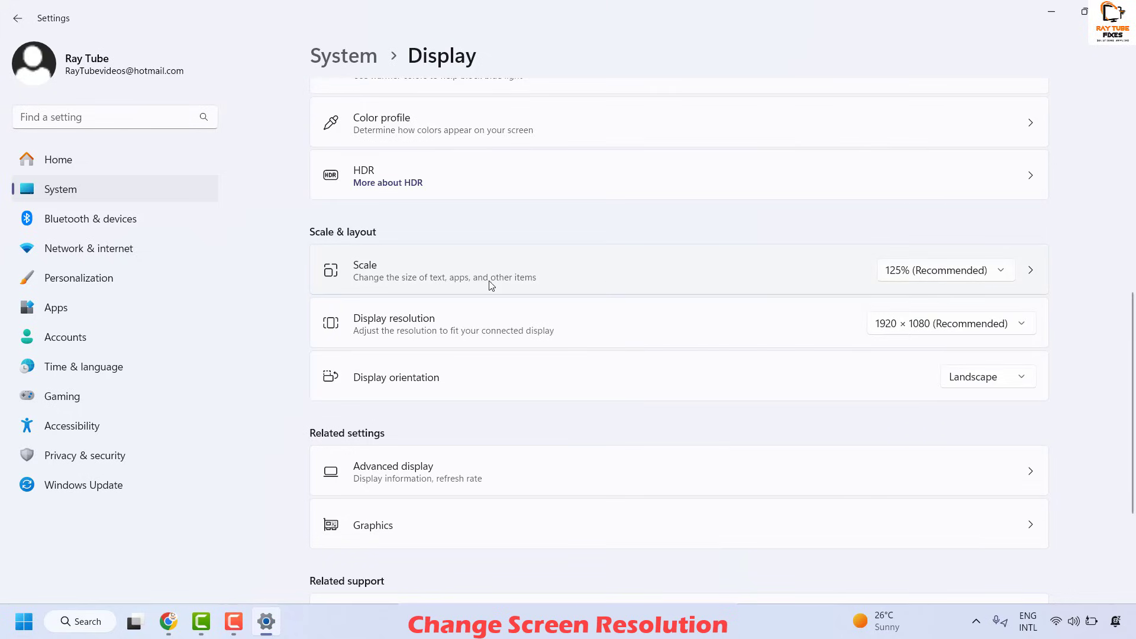
click(998, 277)
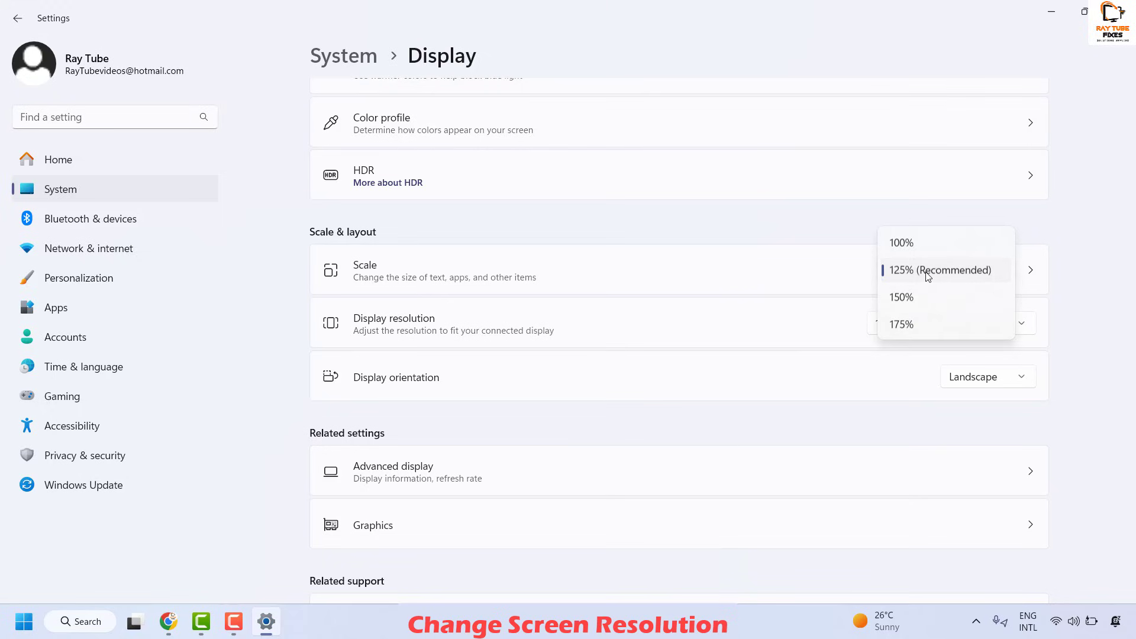
click(944, 272)
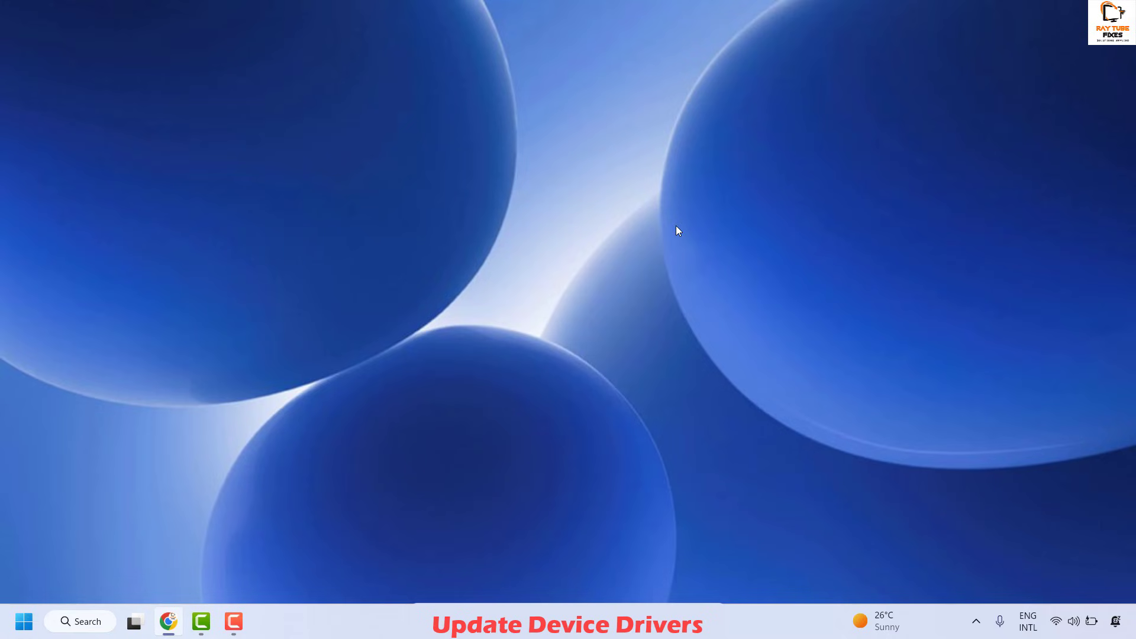
- Open the optional updates in Windows Update's advanced options and expand the driver updates to review them
right_click(18, 626)
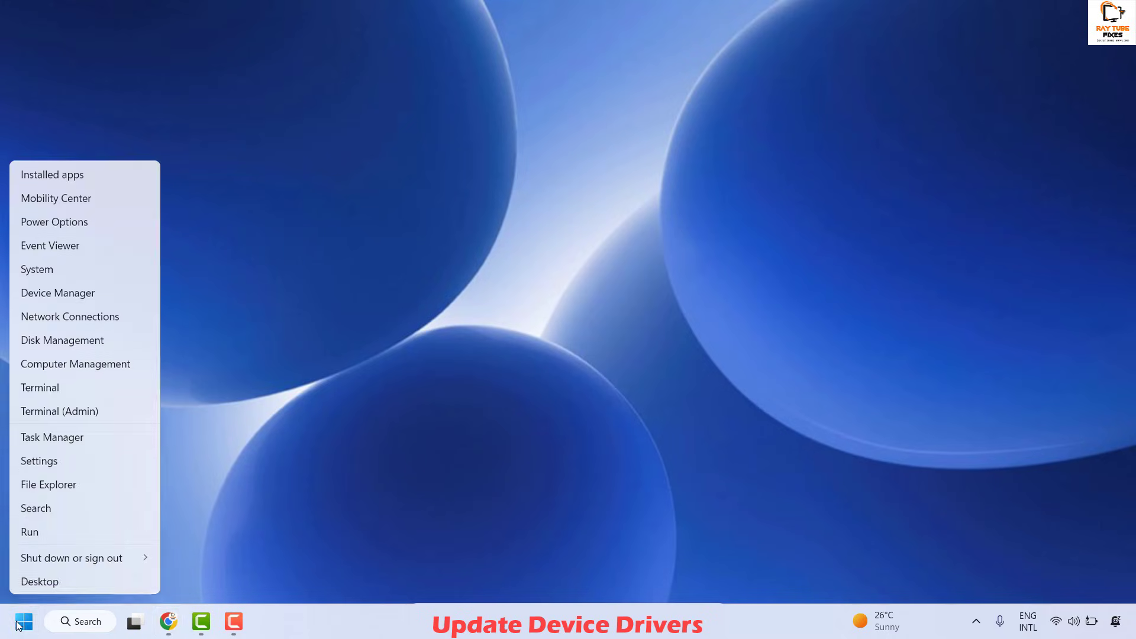
click(62, 463)
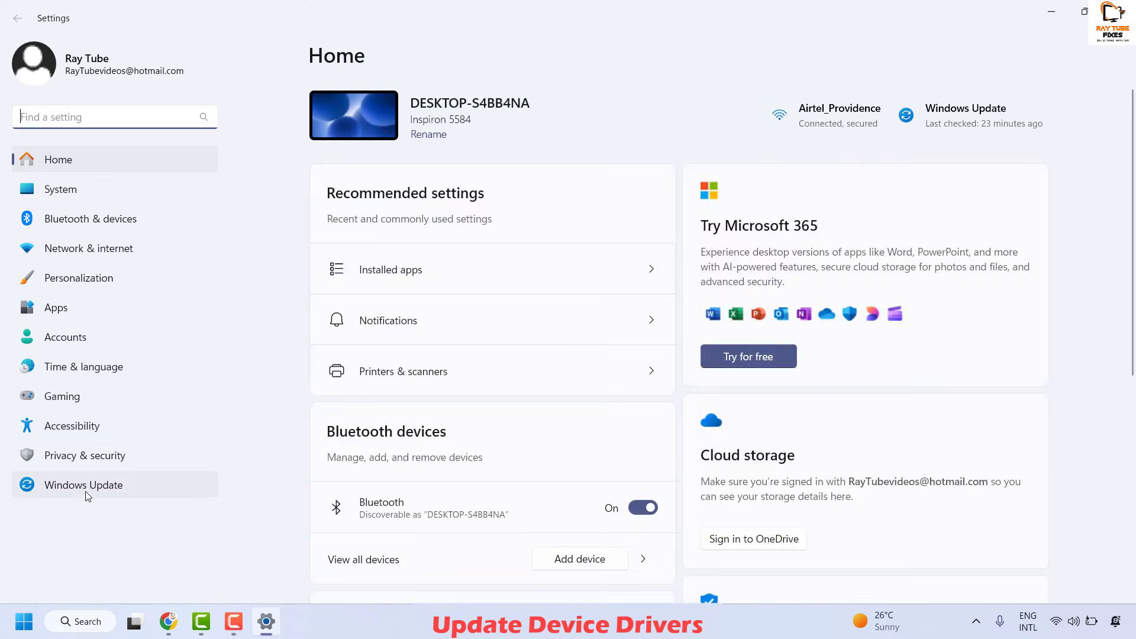
click(87, 495)
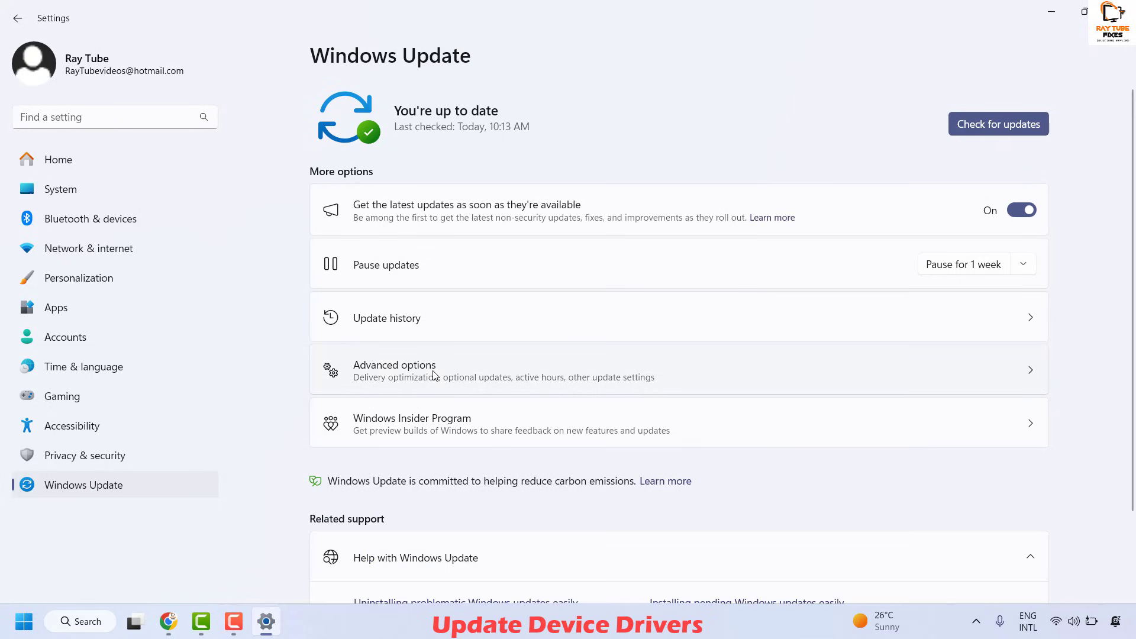
click(452, 368)
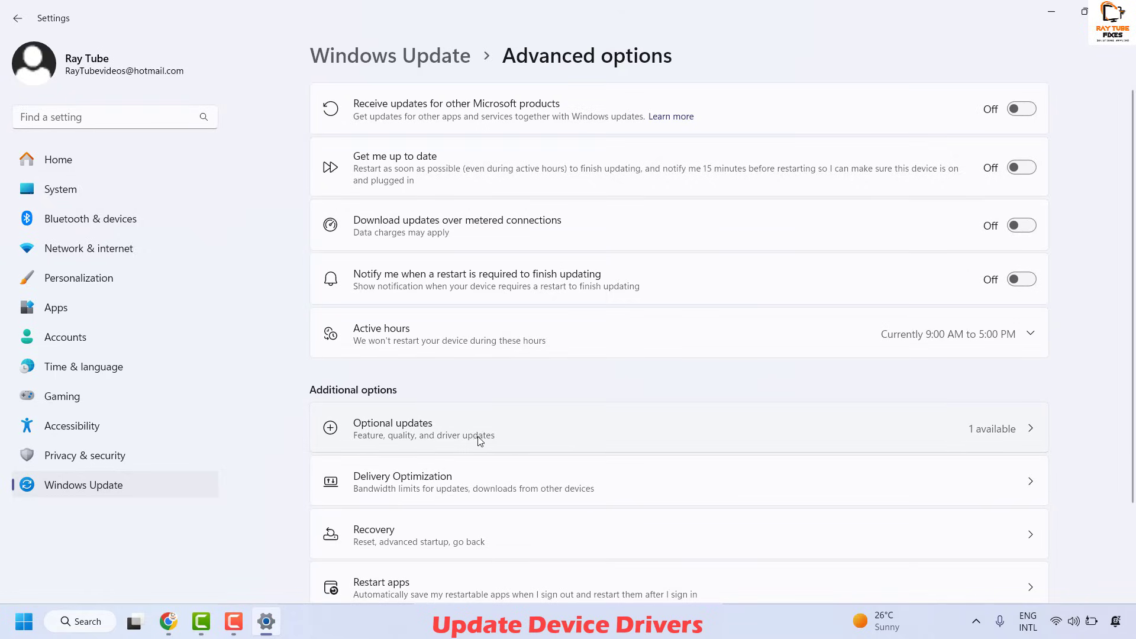
click(421, 436)
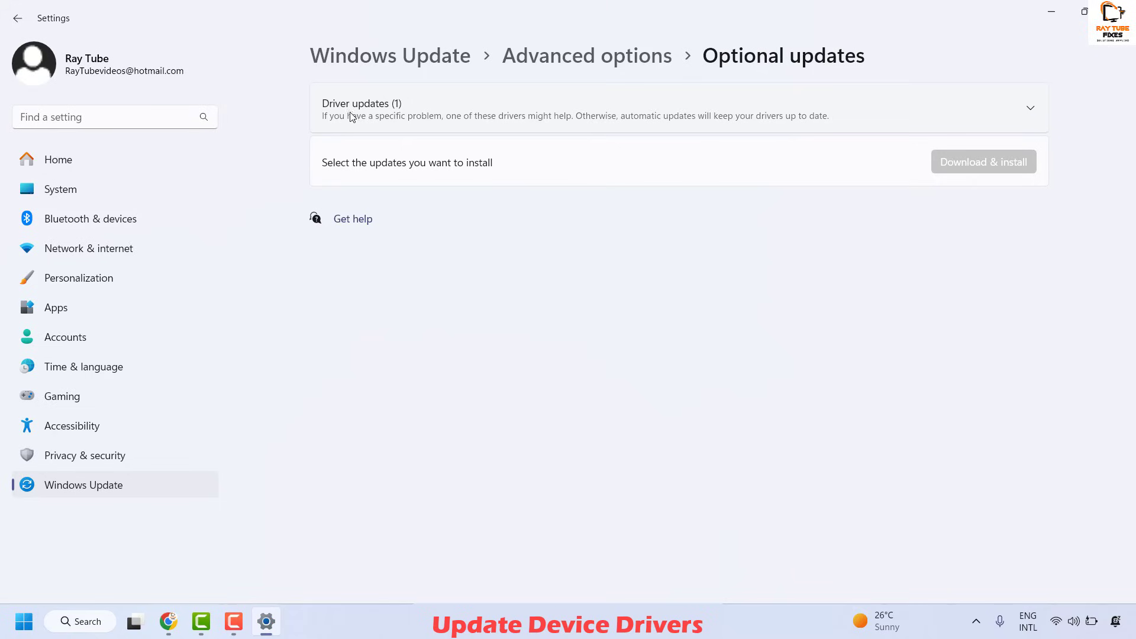
click(382, 118)
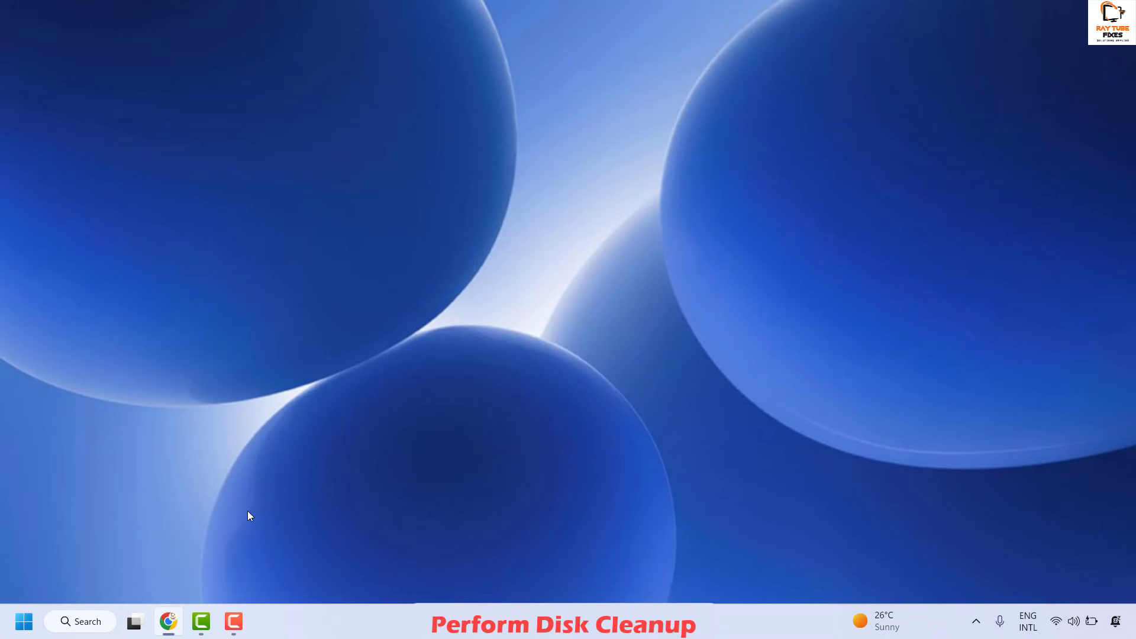
- Open Disk Cleanup for the OS (C:) drive and move its window to the middle of the desktop
click(85, 630)
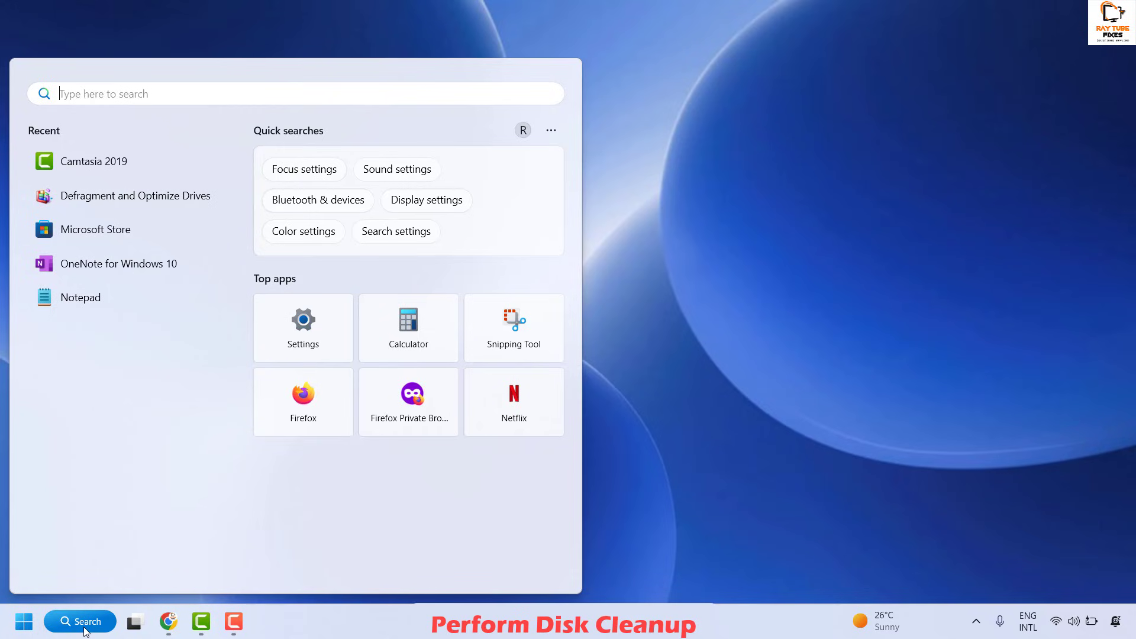
text(disc)
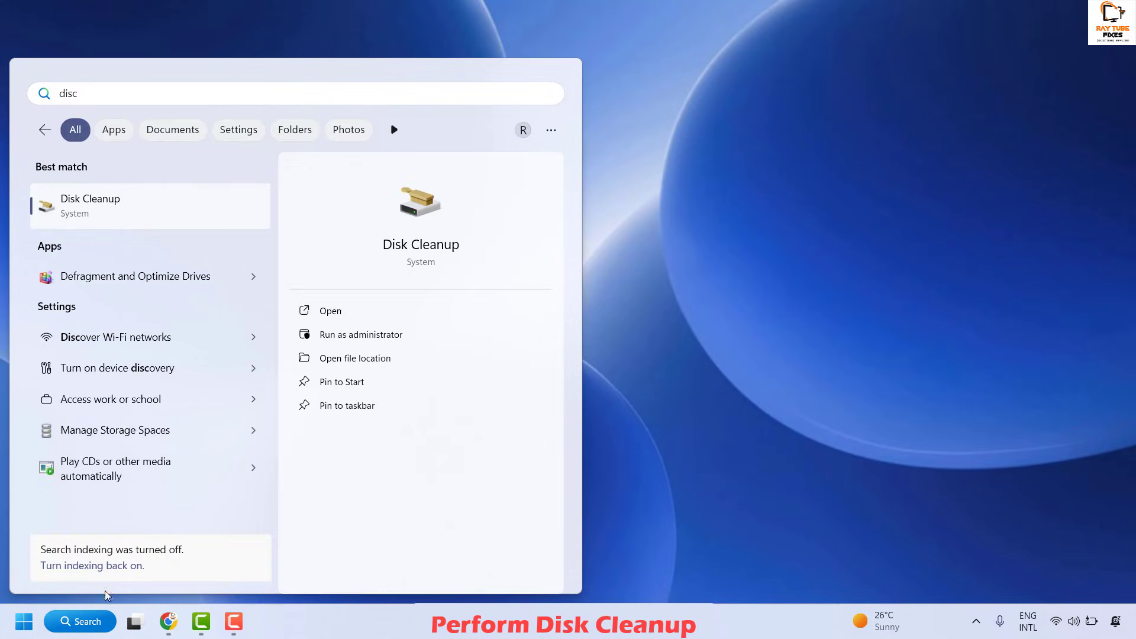
click(142, 217)
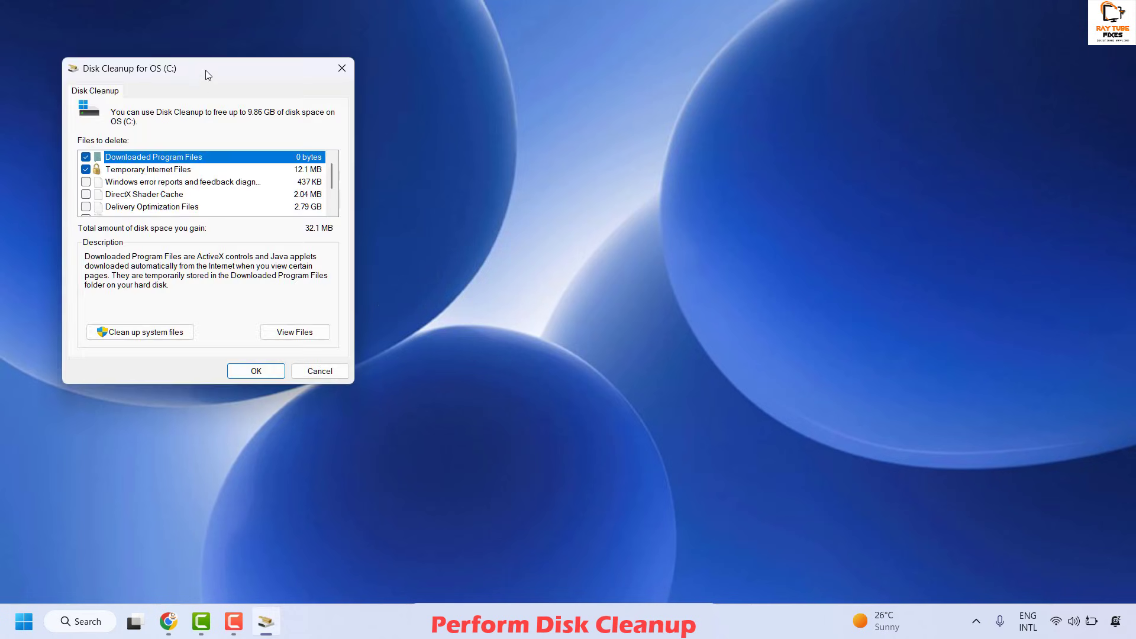
drag(208, 72, 662, 160)
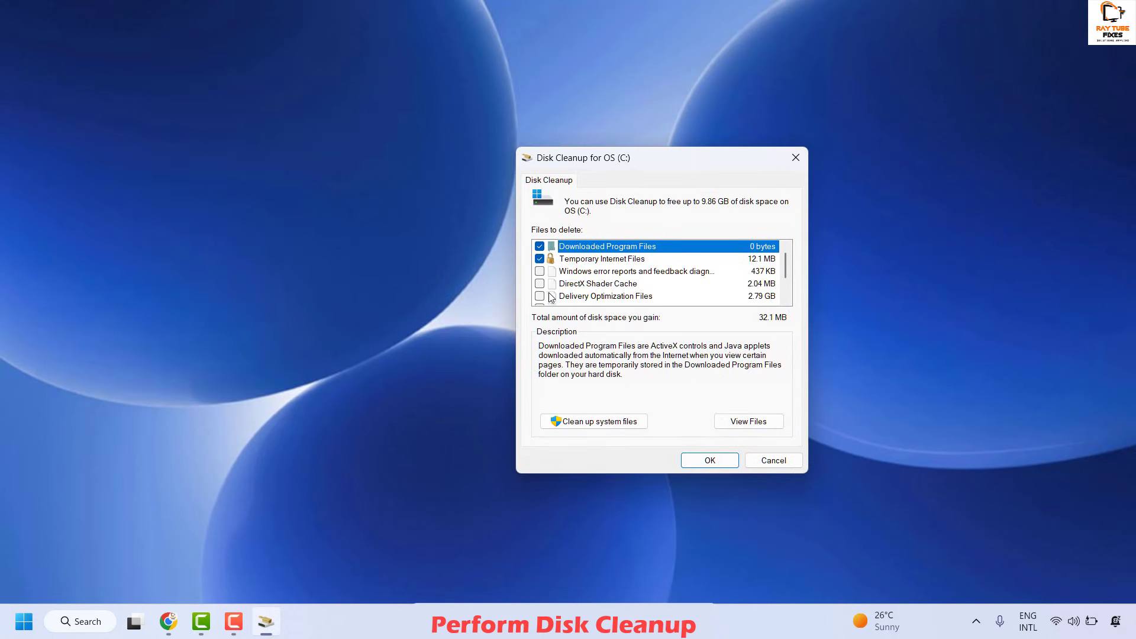
- Mark Windows error reports, DirectX Shader Cache, Delivery Optimization Files, Recycle Bin and Temporary files for deletion as well
click(540, 271)
click(540, 283)
click(541, 295)
scroll(540, 278, down, 1)
click(540, 271)
click(540, 284)
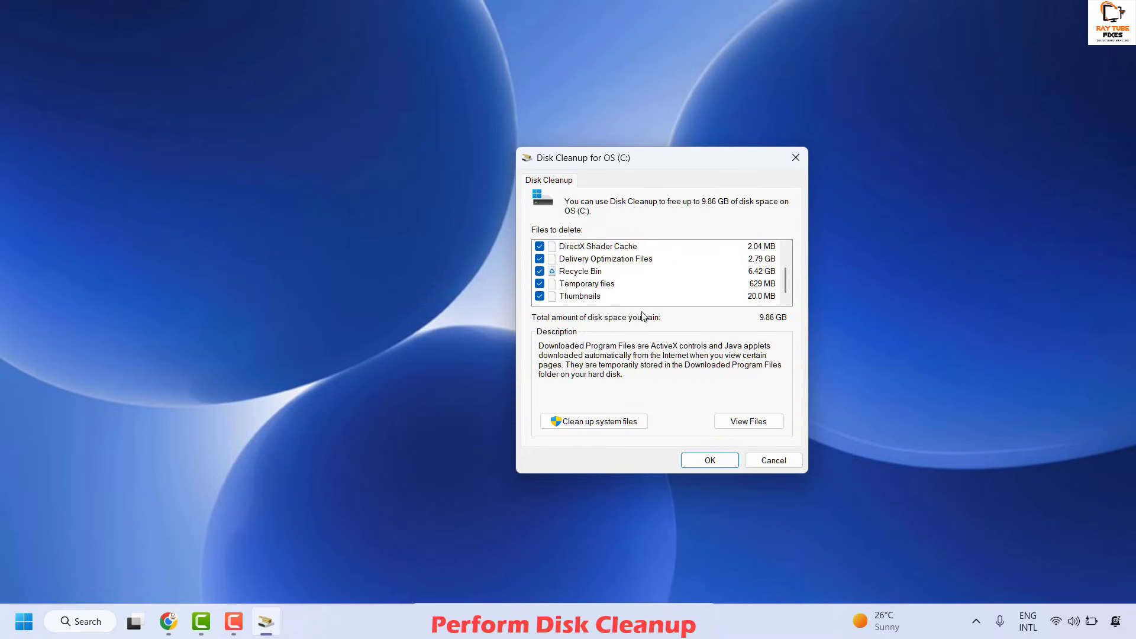
scroll(634, 299, up, 1)
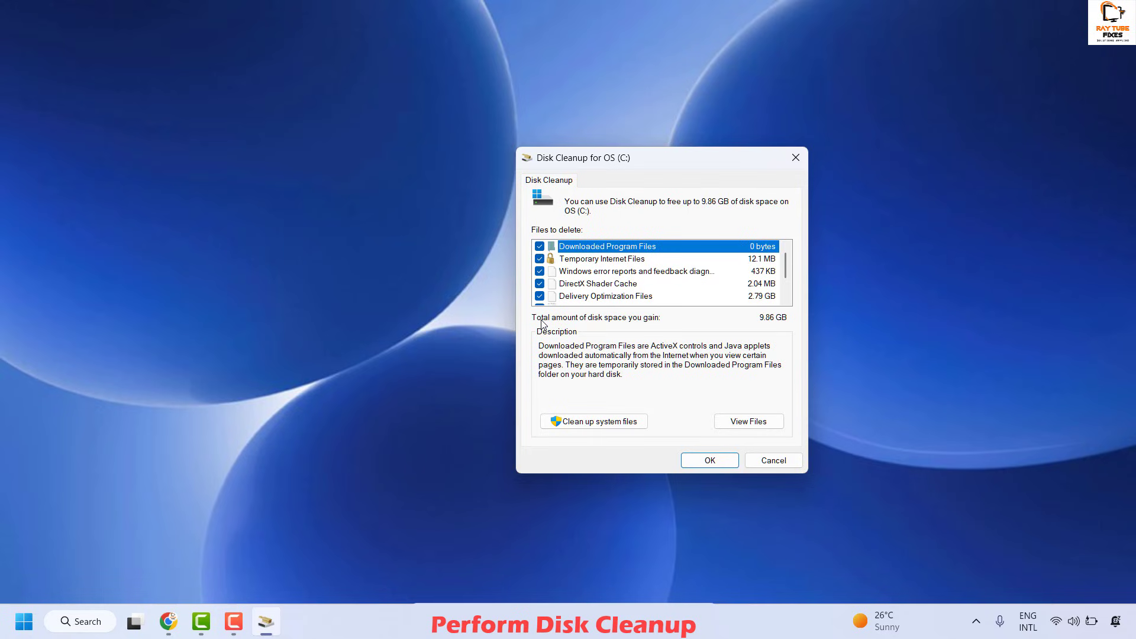
- Permanently delete the marked files, continuing with administrator permission for all current items
click(712, 459)
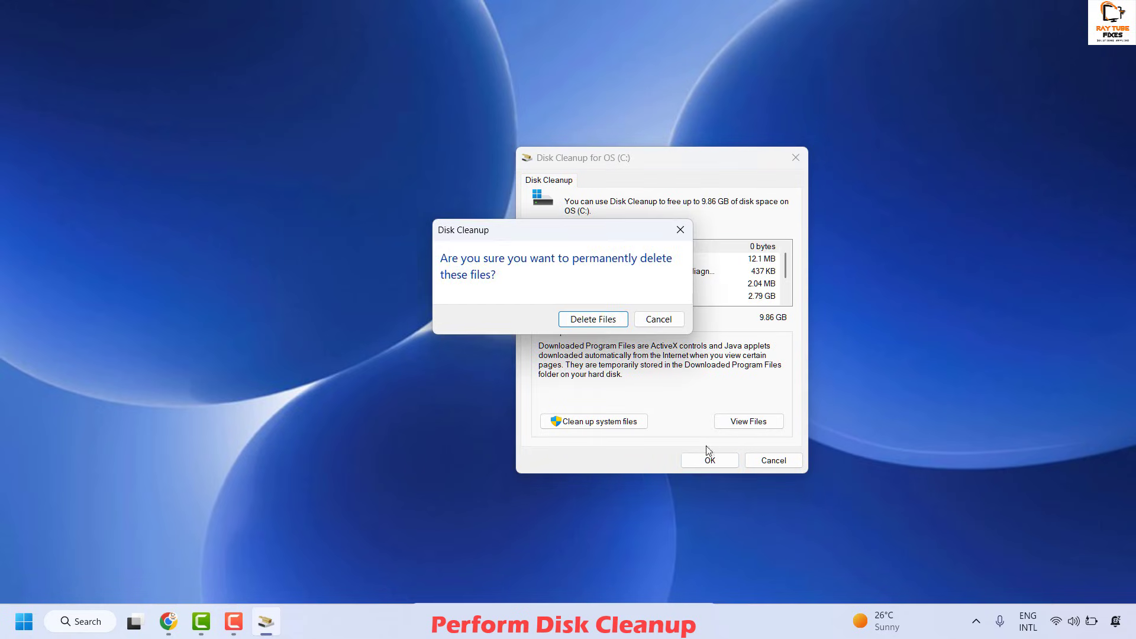
click(595, 320)
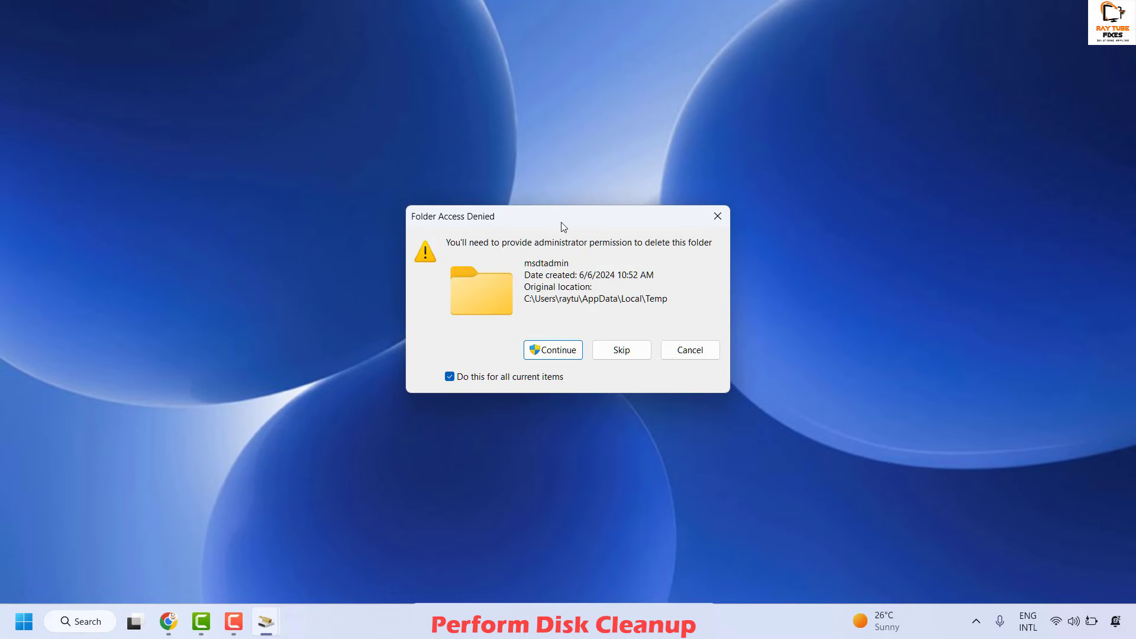
drag(563, 221, 630, 247)
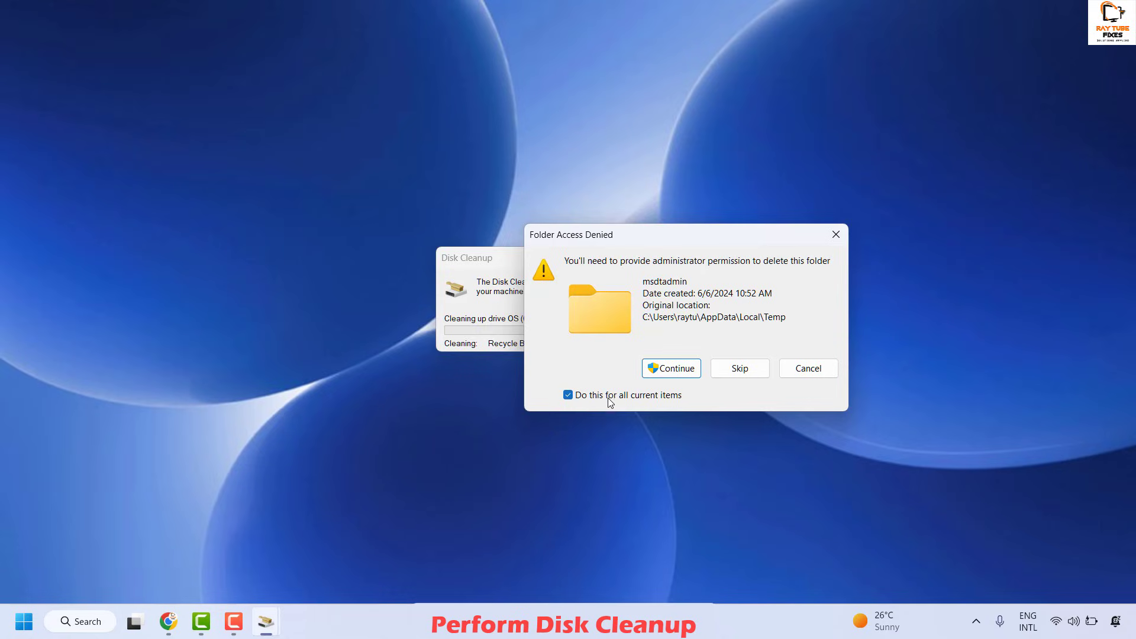
click(675, 369)
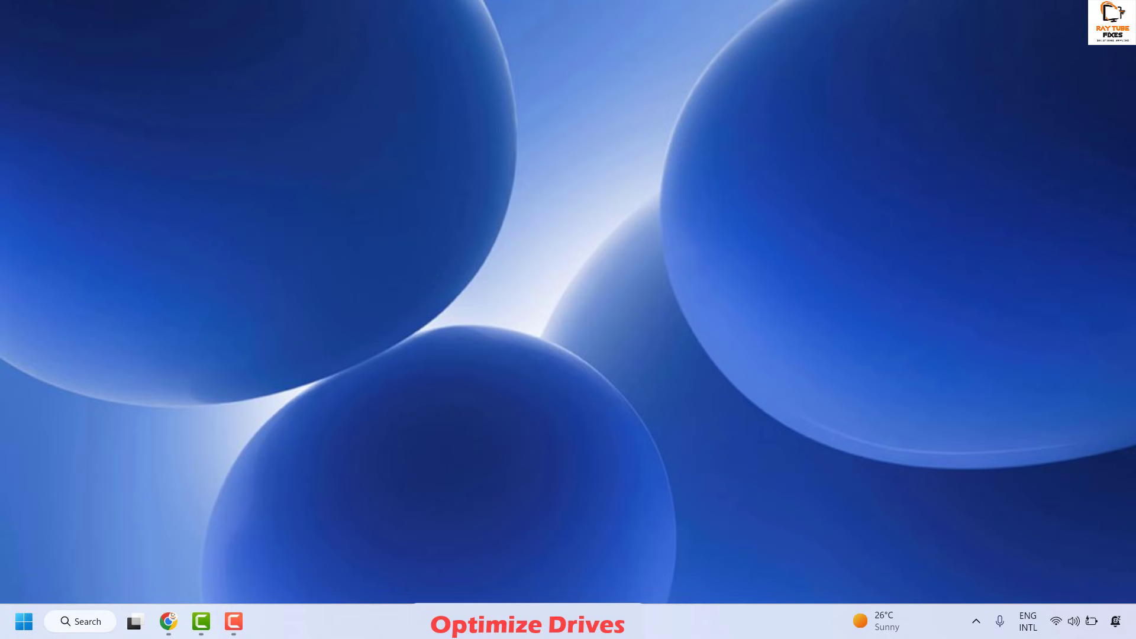
- Open Defragment and Optimize Drives, review the OS (C:) drive's optimization options, and close the tool
click(89, 627)
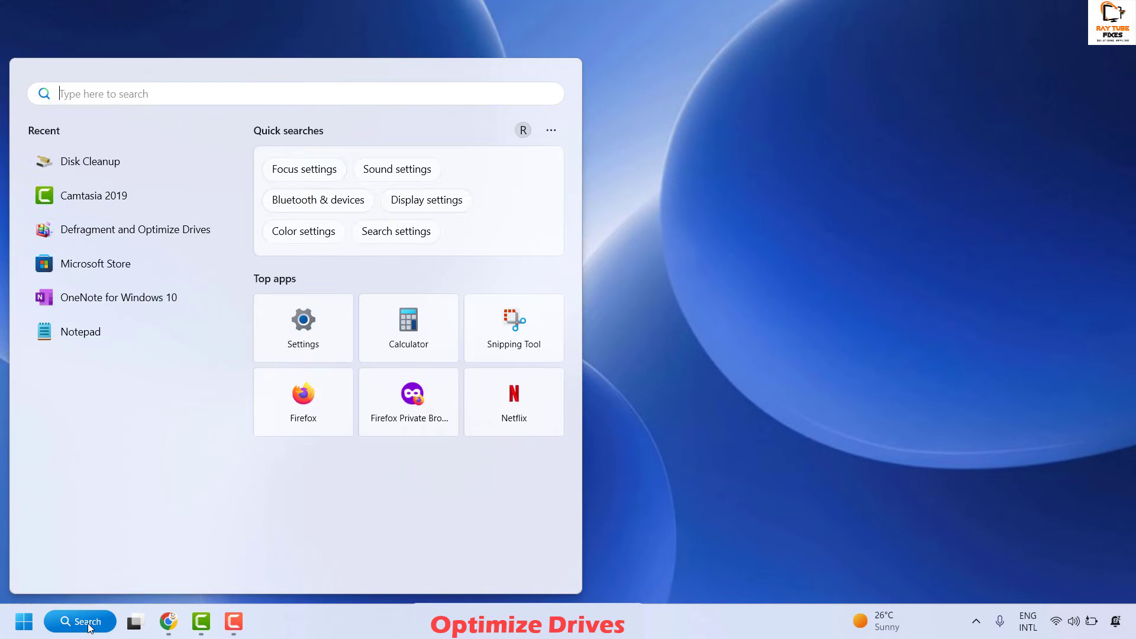
text(defrag)
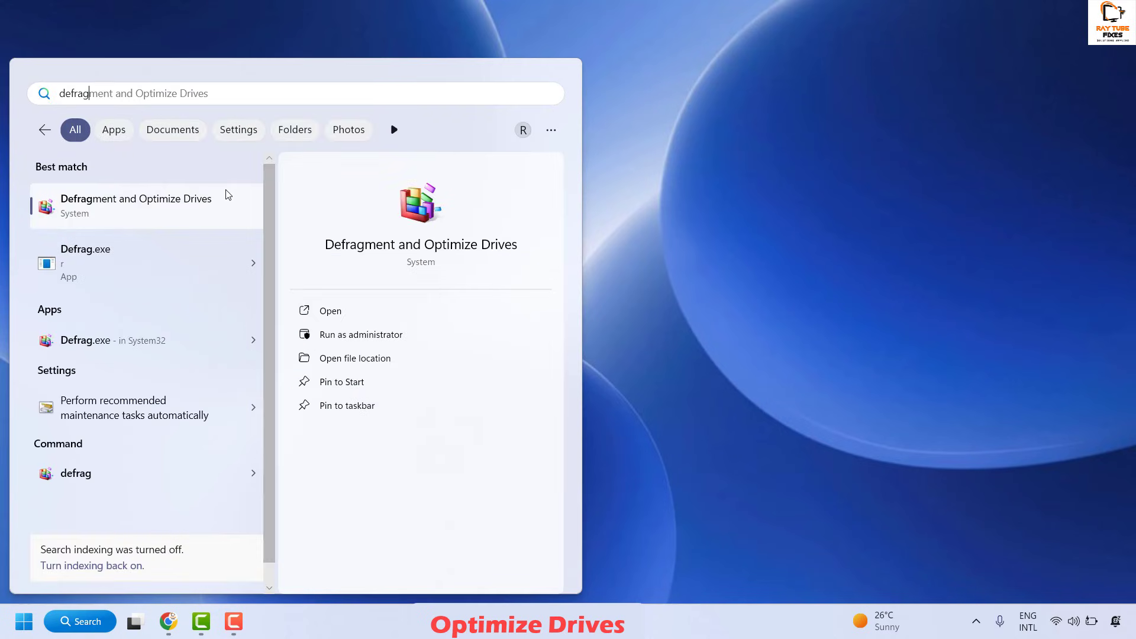
click(173, 217)
drag(550, 141, 681, 146)
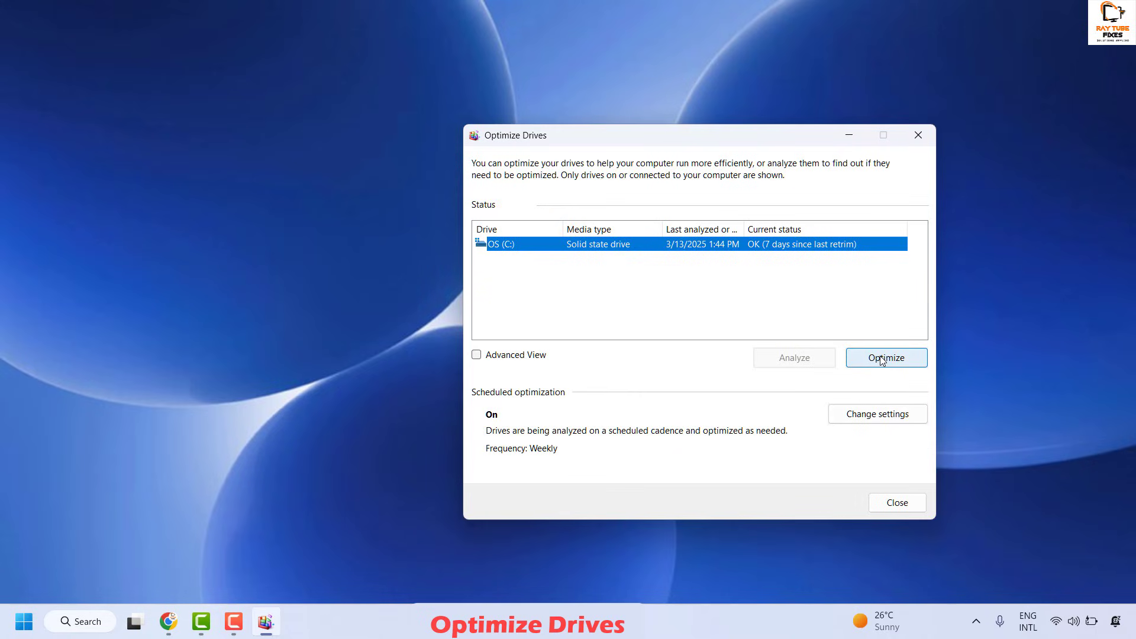
click(897, 502)
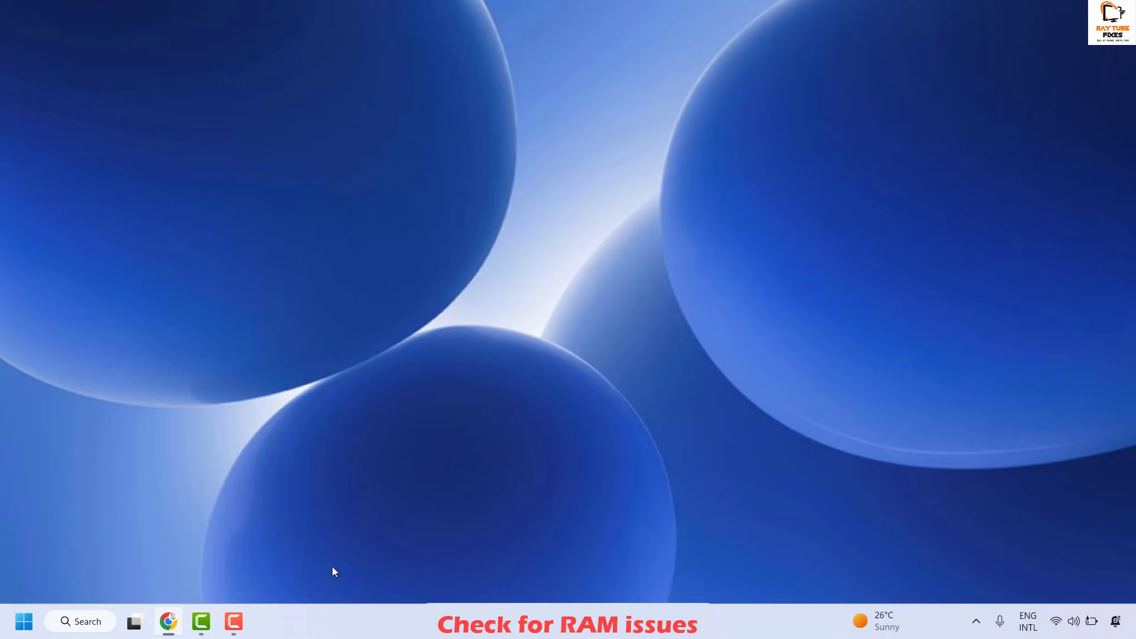
- Open Windows Memory Diagnostic, review its options for checking memory problems, and close it without starting a check
click(104, 622)
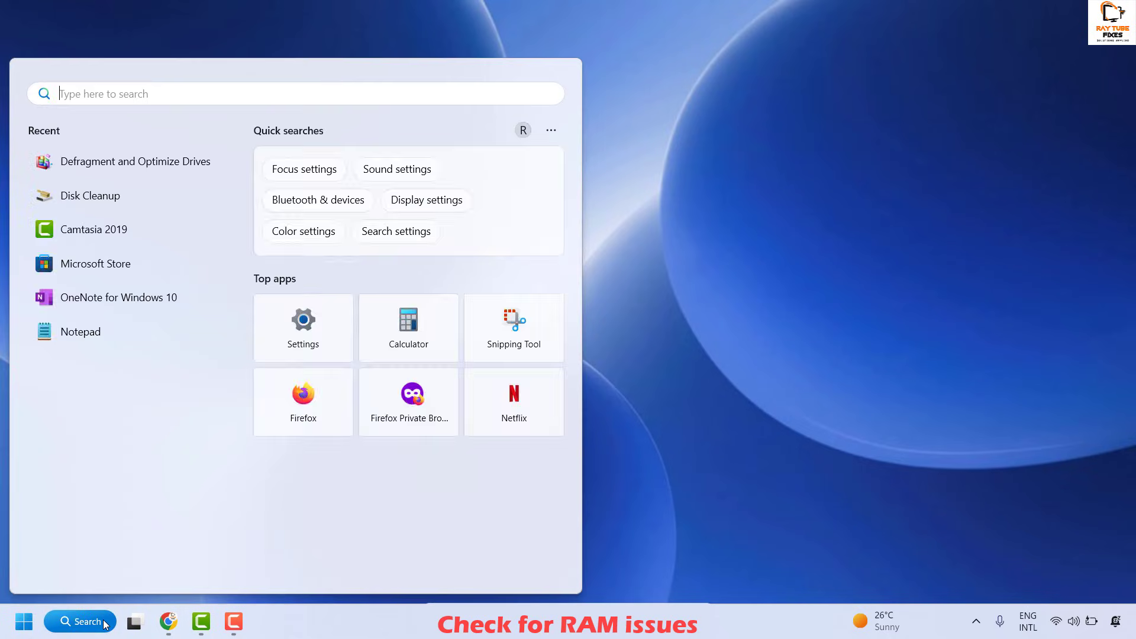
text(Windows Memory Diagnostic)
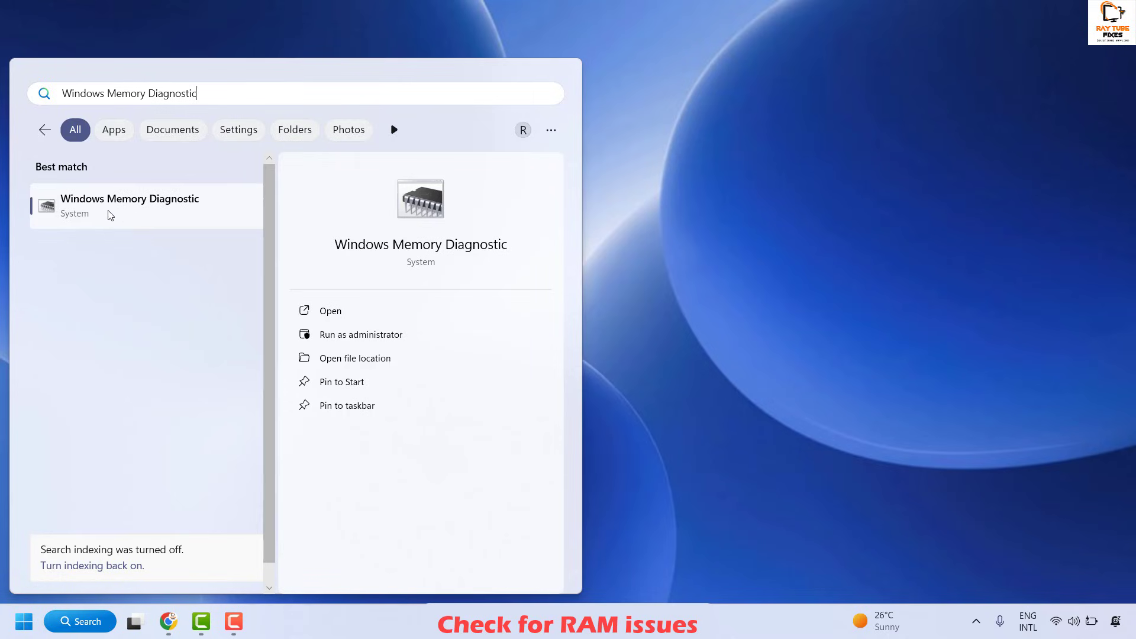
click(143, 213)
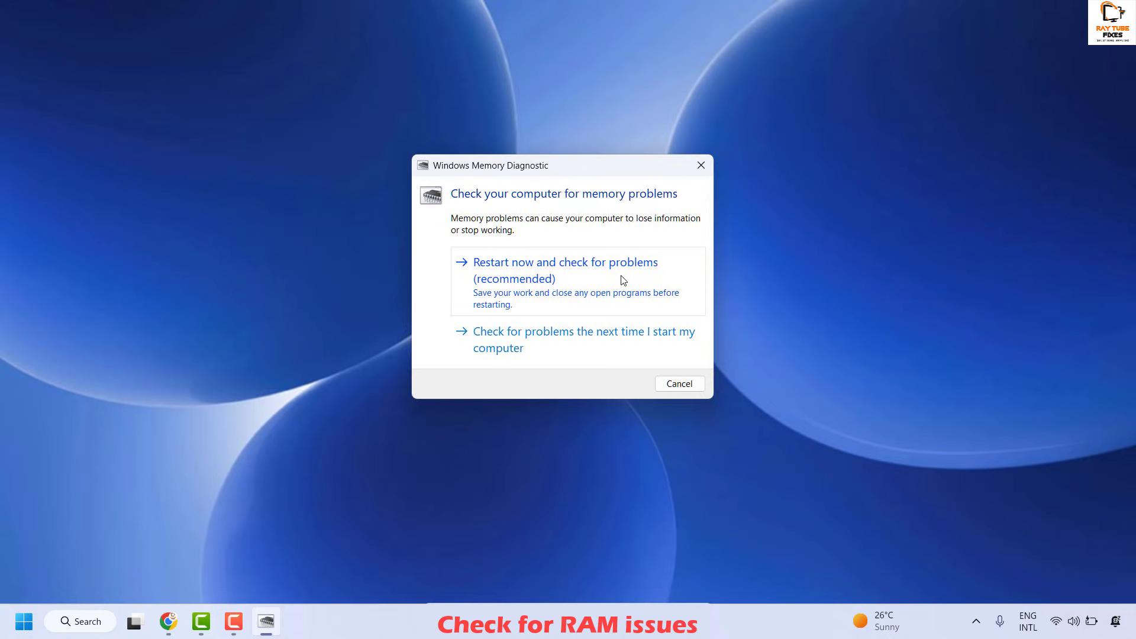
click(675, 389)
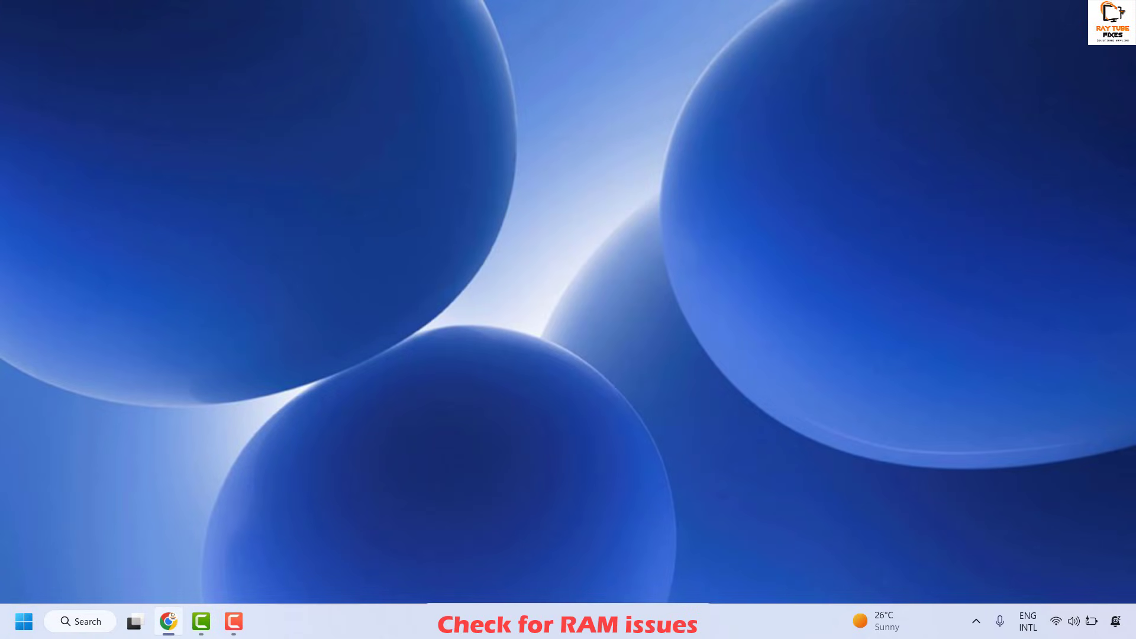
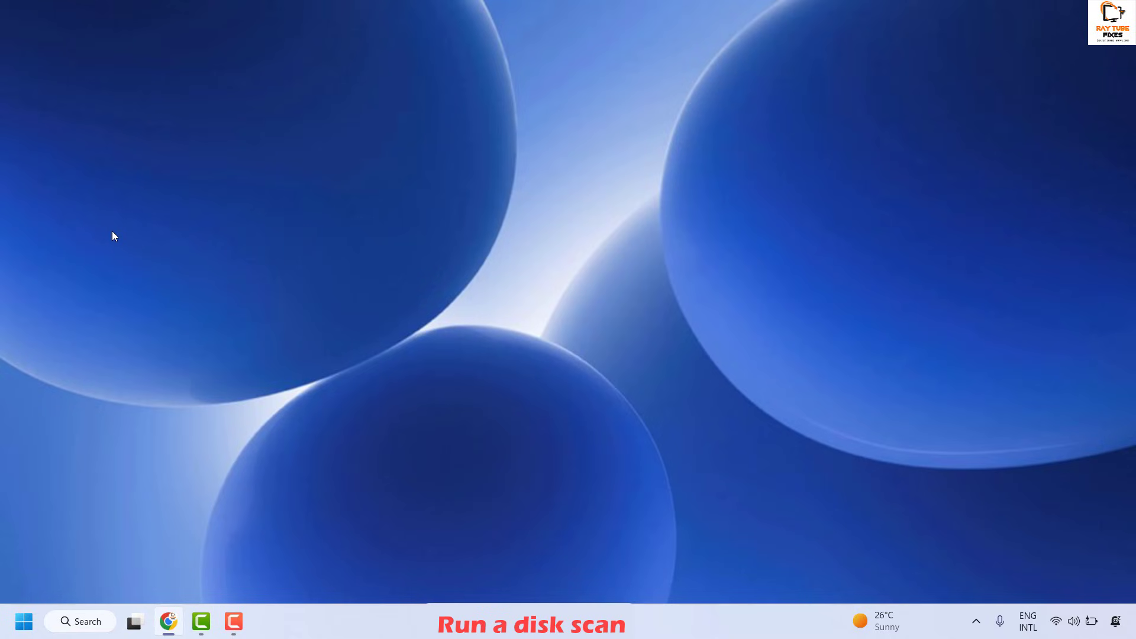
- Open Command Prompt as administrator and move its window closer to the middle of the desktop
click(88, 628)
text(cmd)
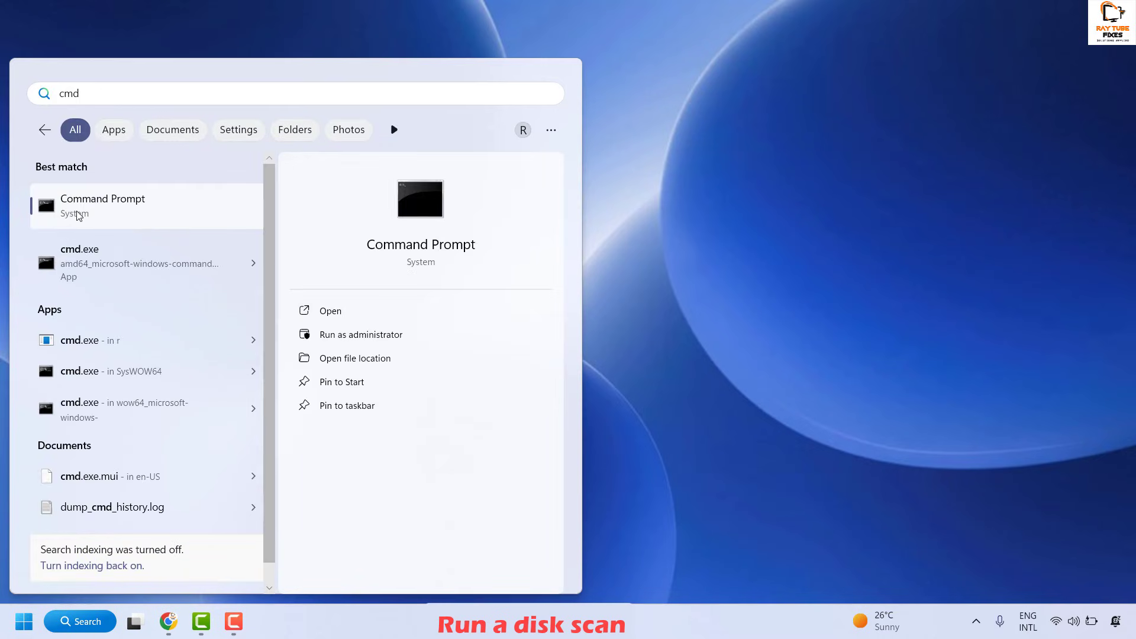
right_click(84, 214)
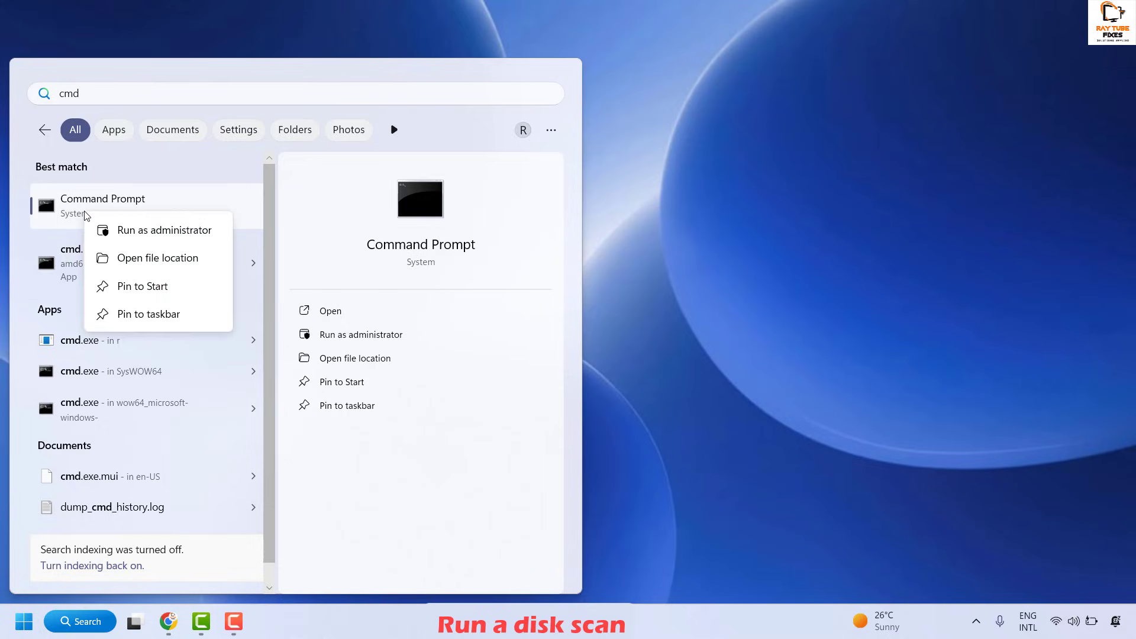
click(193, 222)
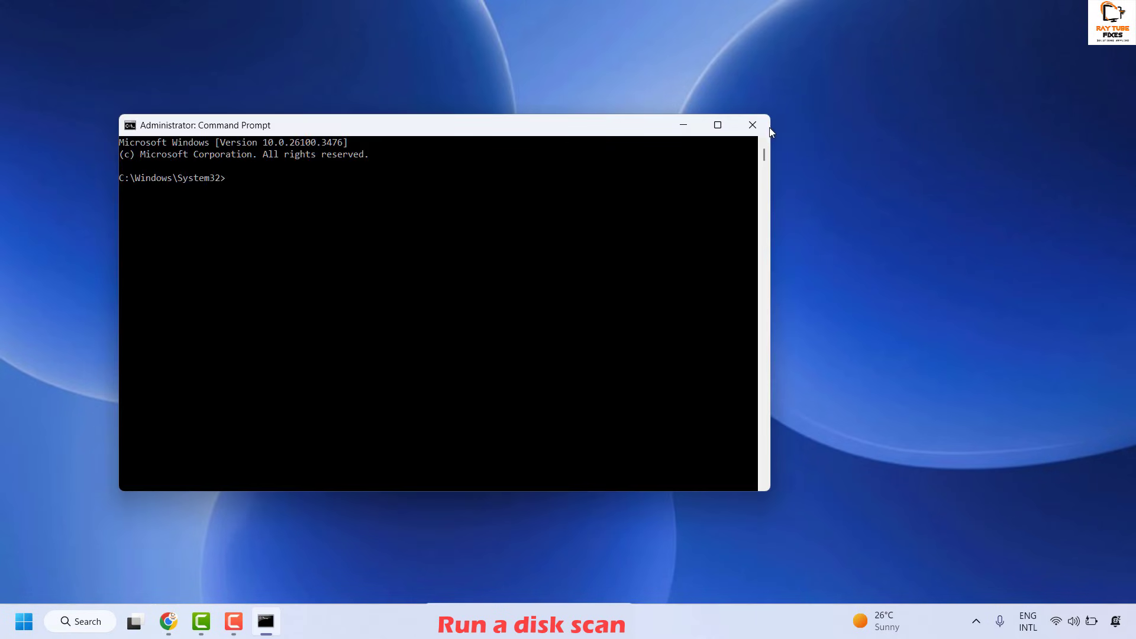
drag(543, 126, 788, 133)
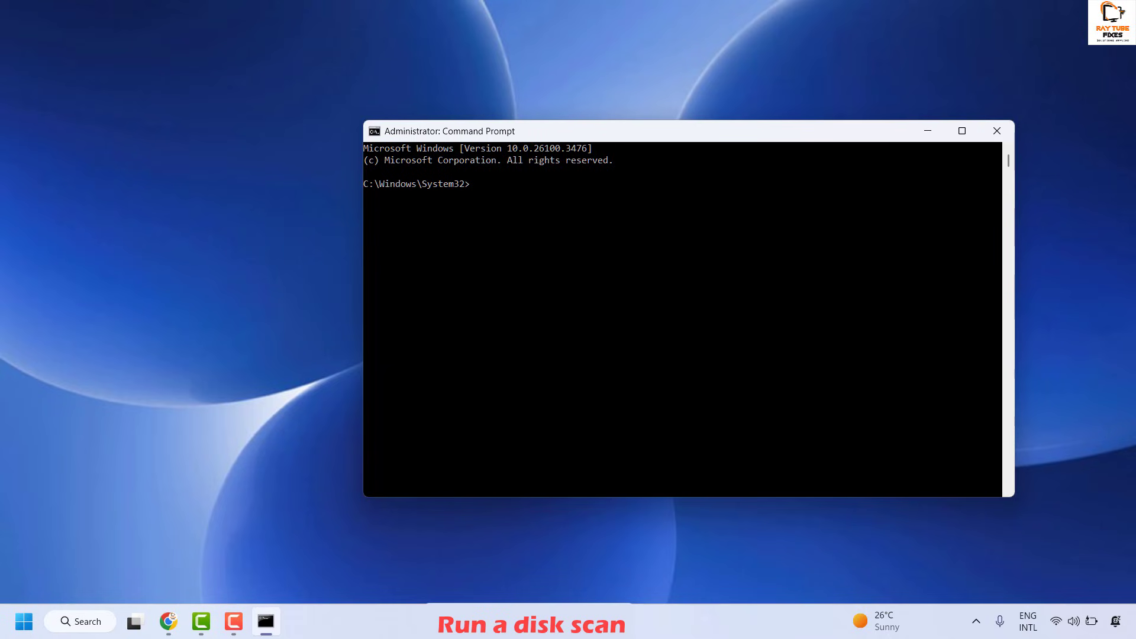
key(super+2)
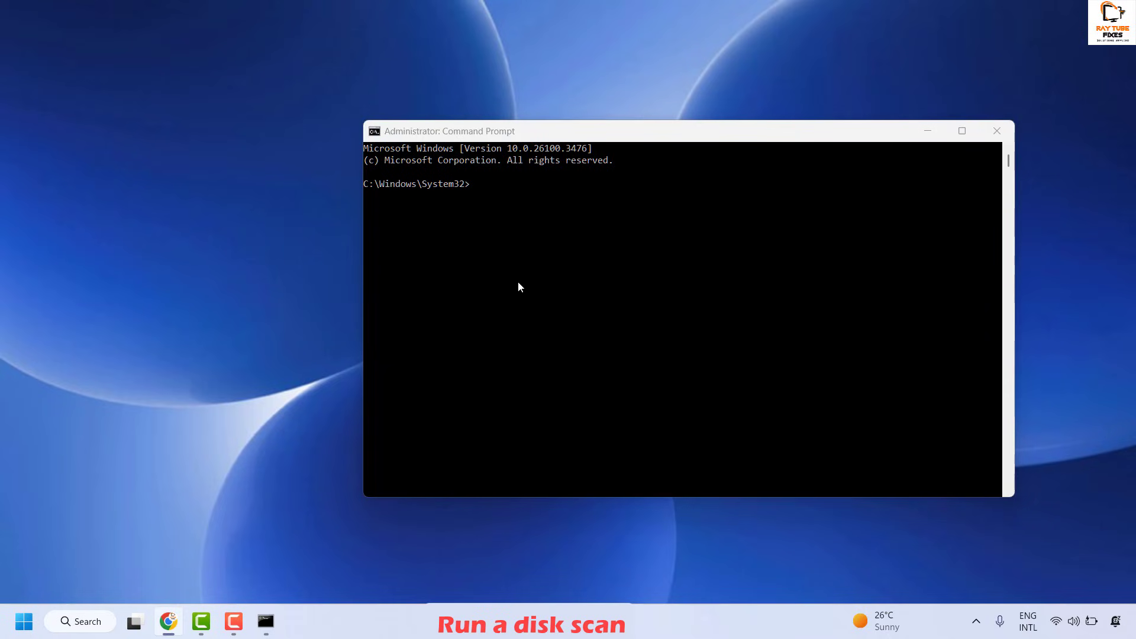
click(481, 187)
text(DISM.exe /Online /Cleanup-image /Restorehealth)
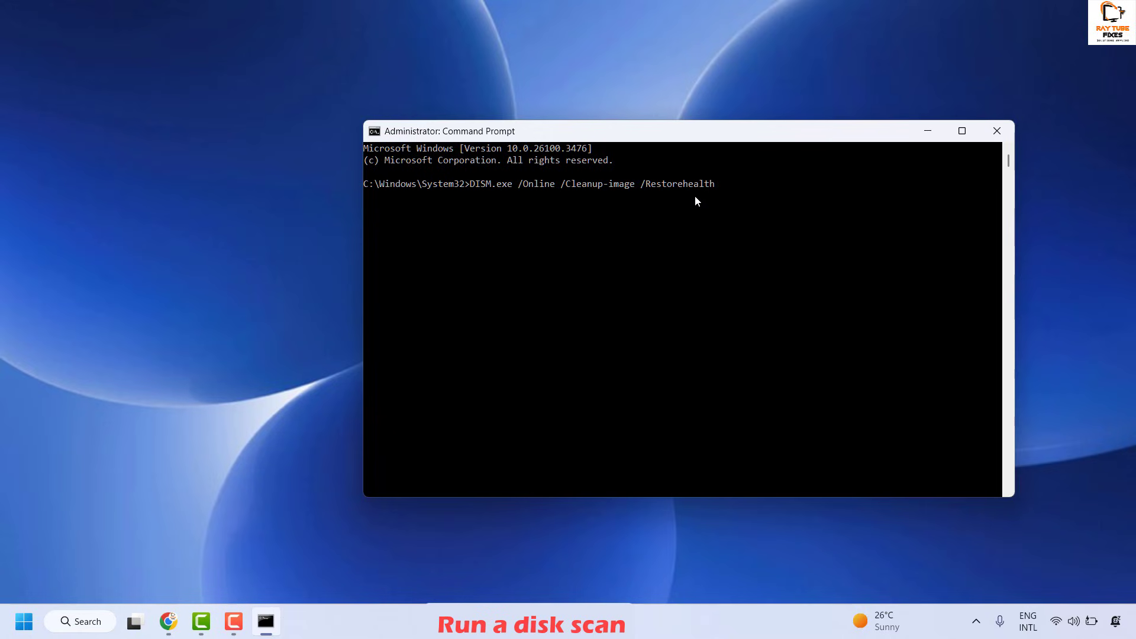
key(BackSpace)
key(BackSpace)
key(BackSpace)
key(BackSpace)
key(BackSpace)
key(BackSpace)
key(BackSpace)
key(BackSpace)
key(BackSpace)
key(BackSpace)
key(BackSpace)
key(BackSpace)
key(BackSpace)
key(BackSpace)
key(BackSpace)
key(BackSpace)
key(BackSpace)
key(BackSpace)
key(BackSpace)
key(BackSpace)
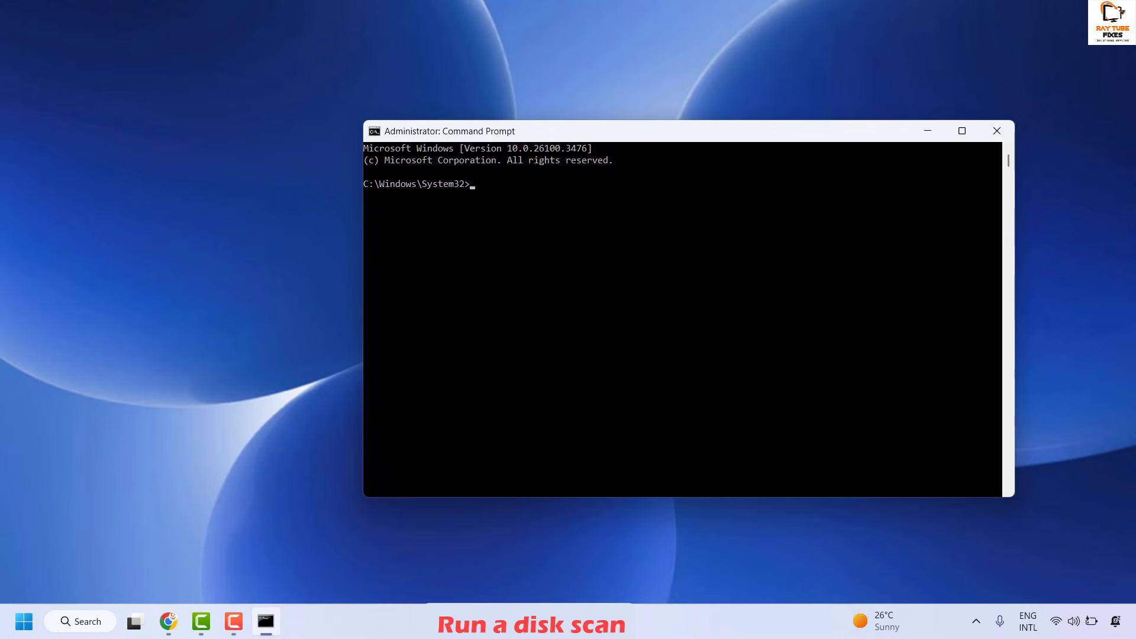
- Start a system file scan with the command sfc /scannow and close the Command Prompt window
key(alt+Tab)
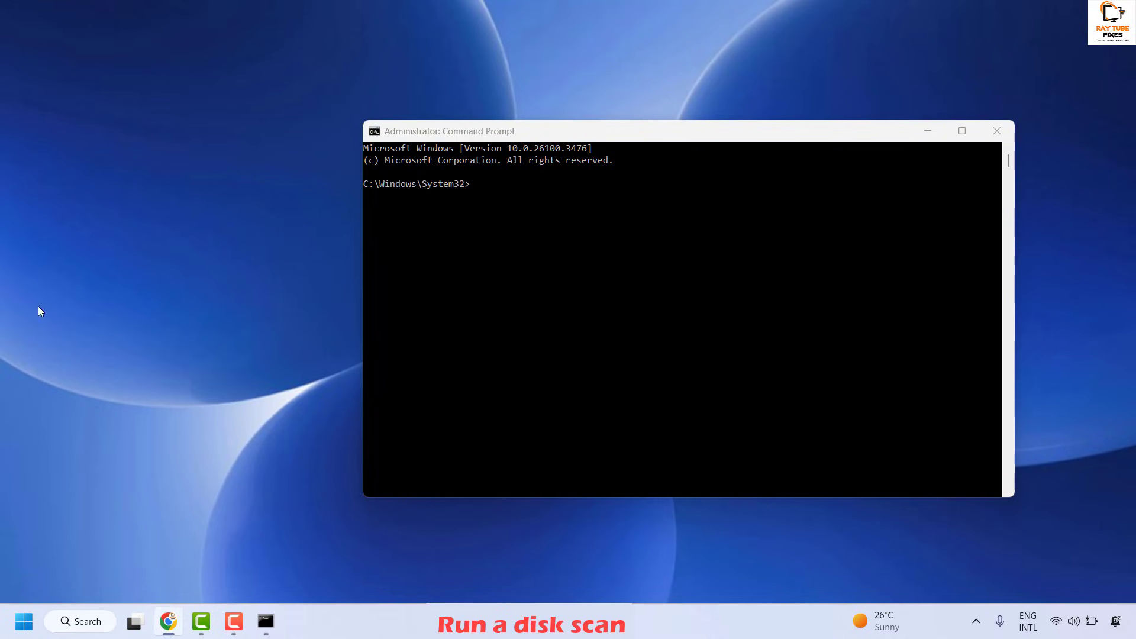
key(alt+Tab)
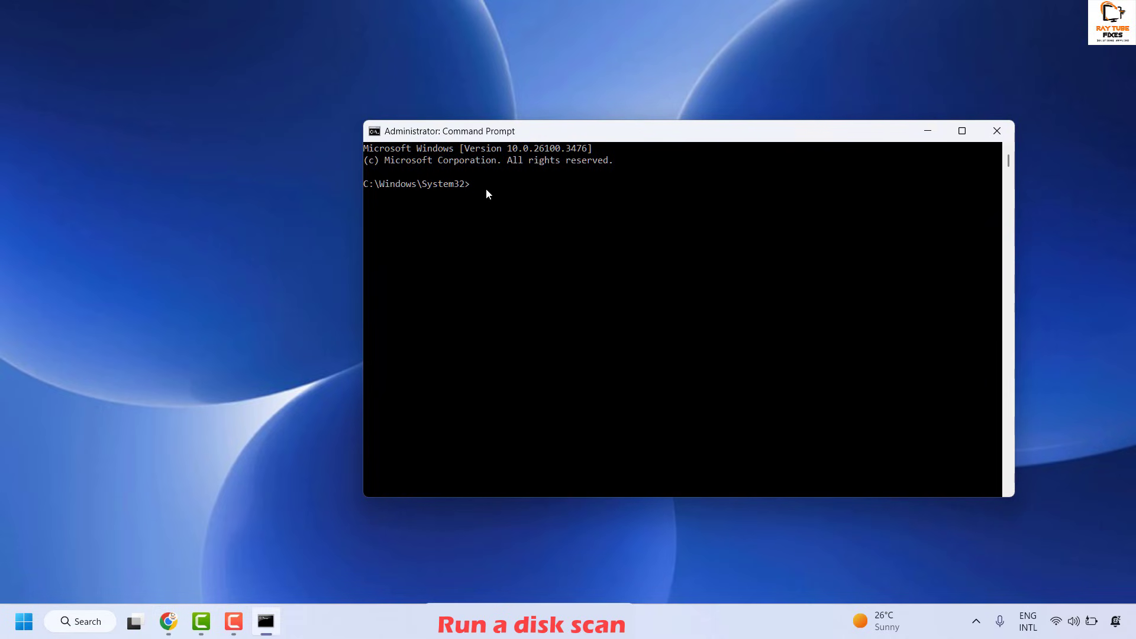
text(sfc /scannow)
key(Return)
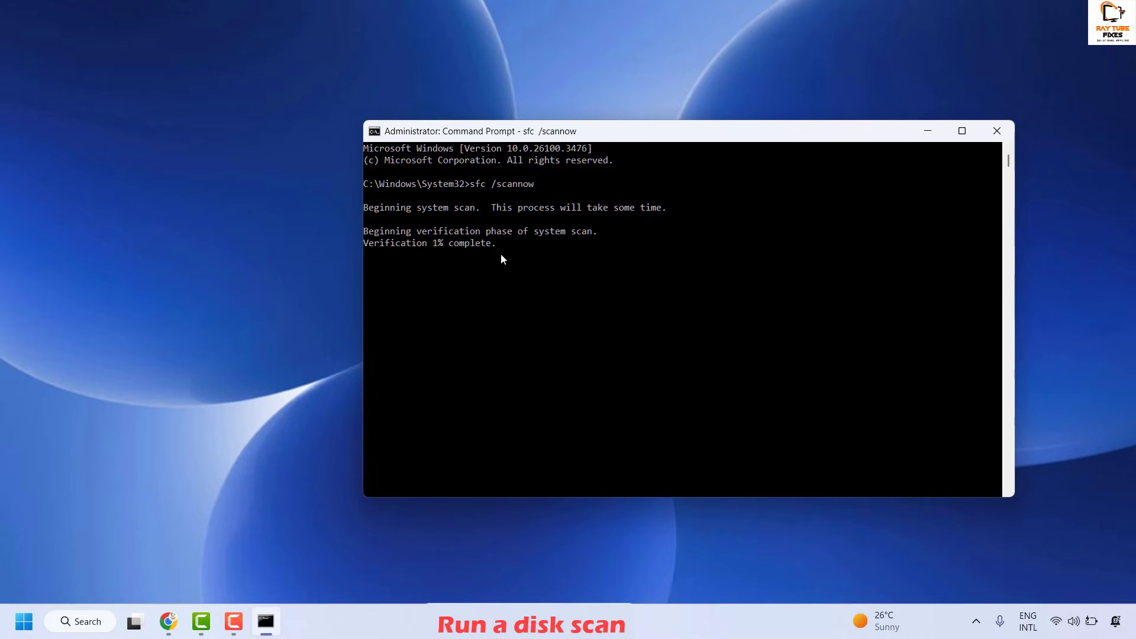
click(997, 131)
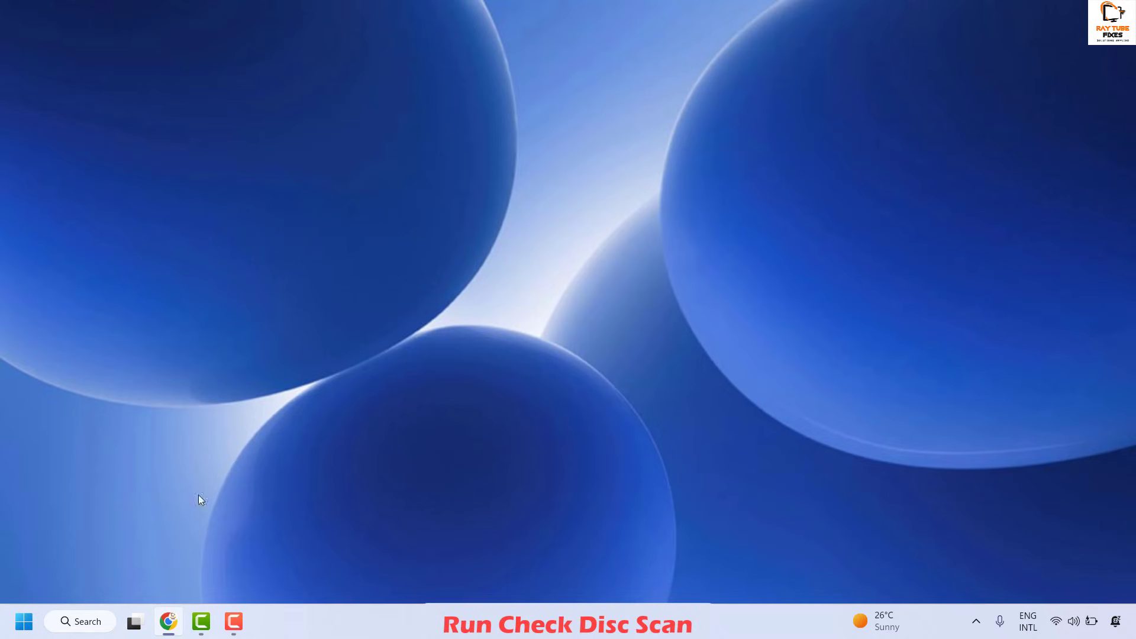
- Reopen Command Prompt with administrator rights and place its window near the middle of the desktop
click(92, 627)
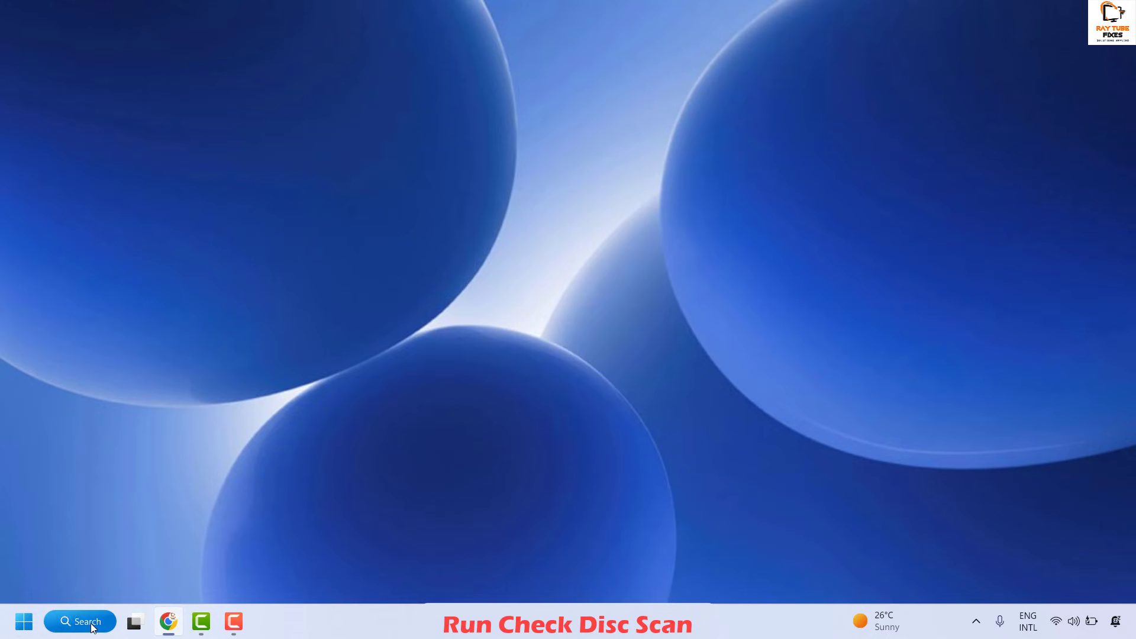
text(cmd)
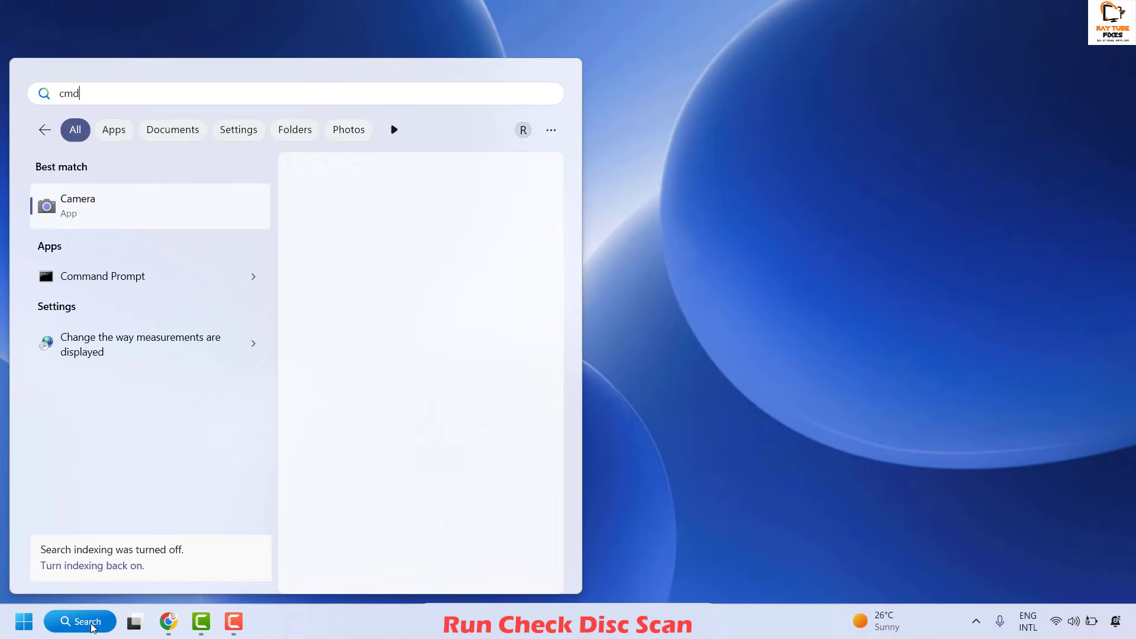
right_click(130, 203)
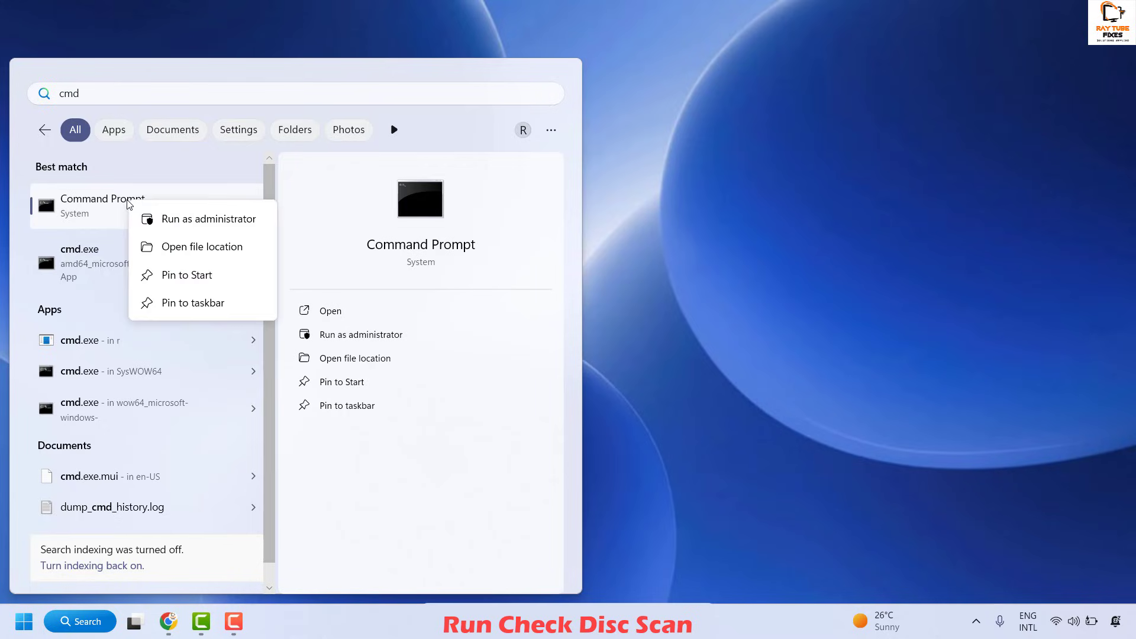
click(370, 320)
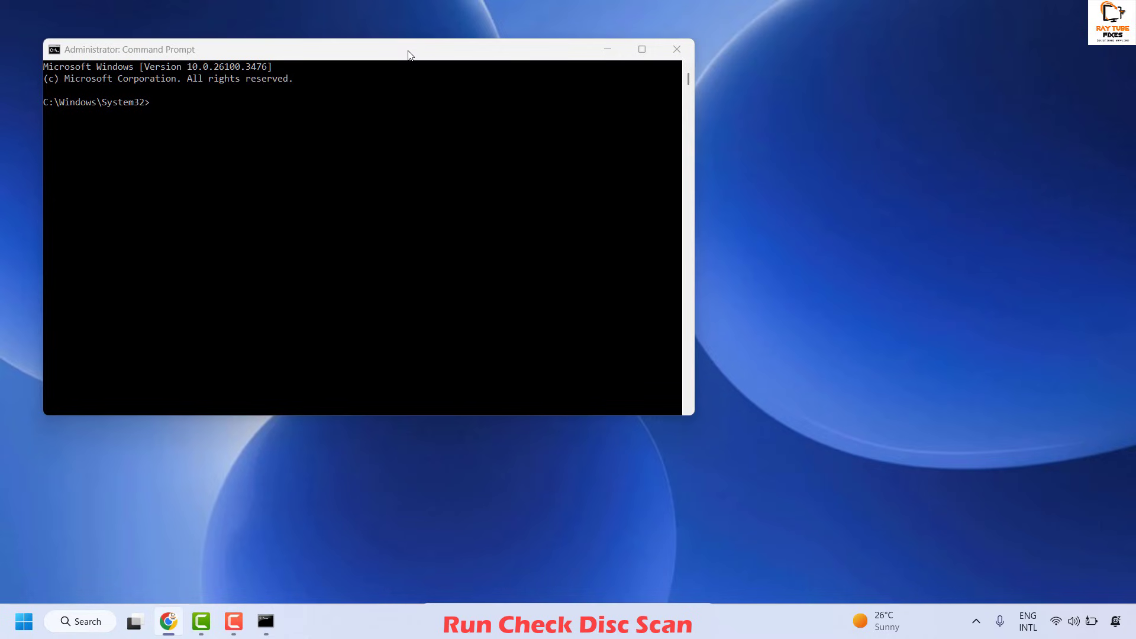
drag(406, 51, 732, 149)
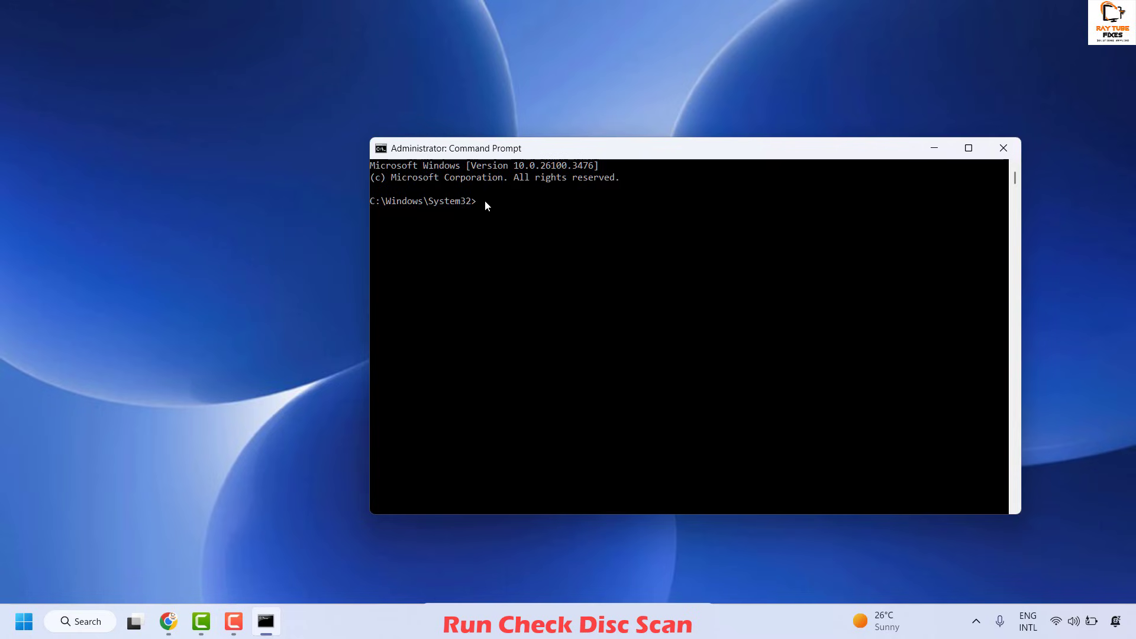
- Run chkdsk c: /f /r, answer y to schedule the check for the next restart, and close Command Prompt
text(chkdsk c: /f /r)
key(Return)
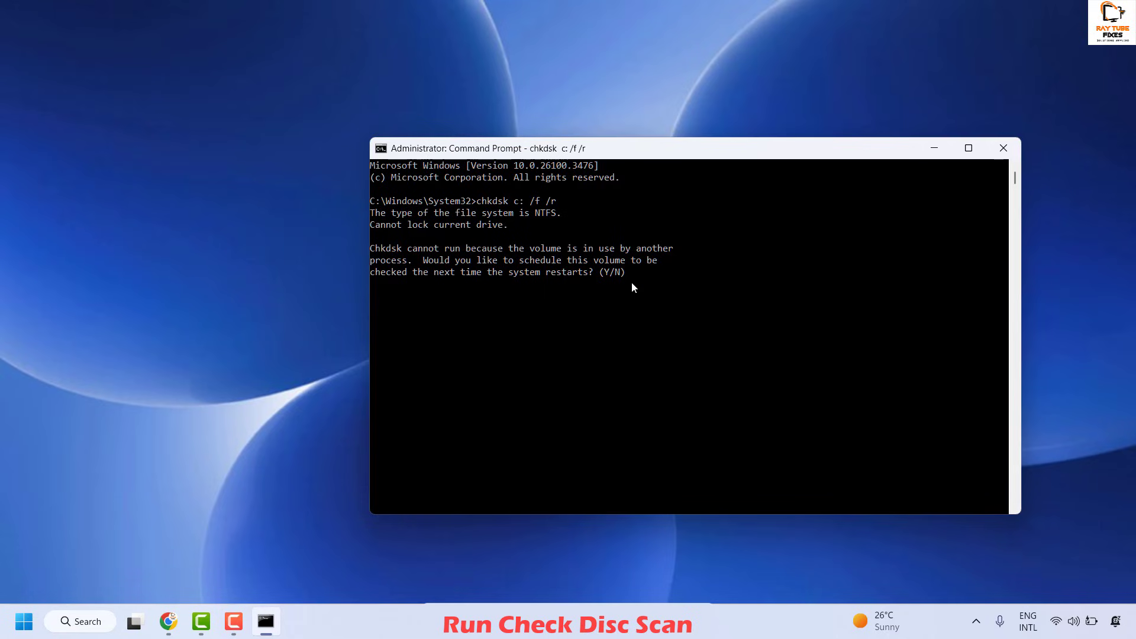
key(Return)
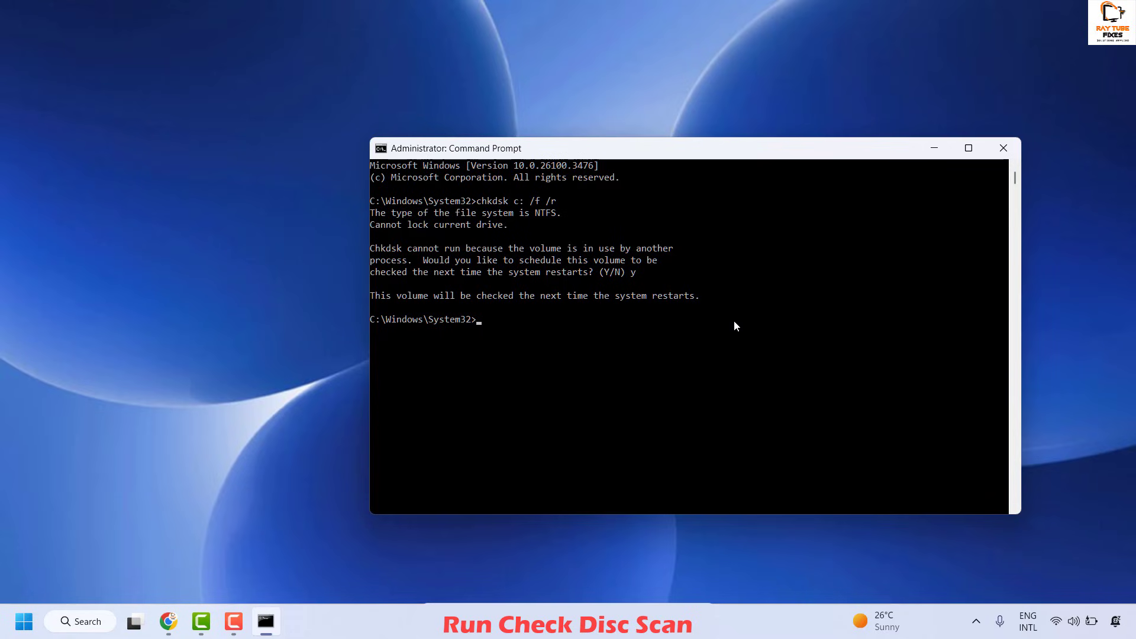
click(1011, 149)
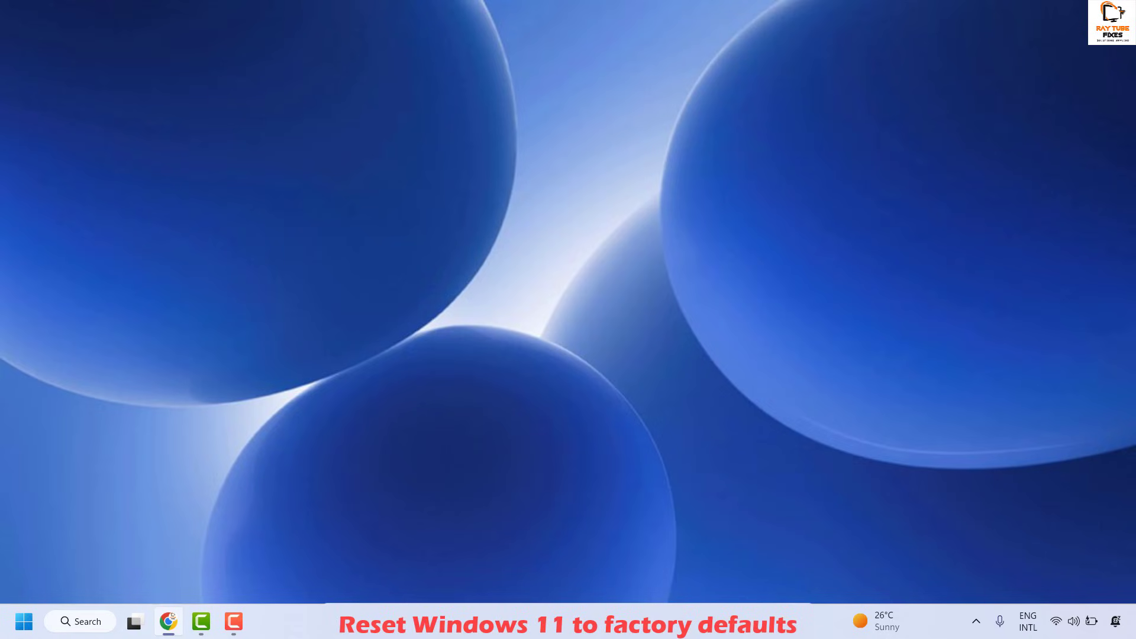
- Open Recovery from the advanced Windows Update settings, review the Reset this PC choices, and leave without resetting
right_click(24, 621)
click(59, 460)
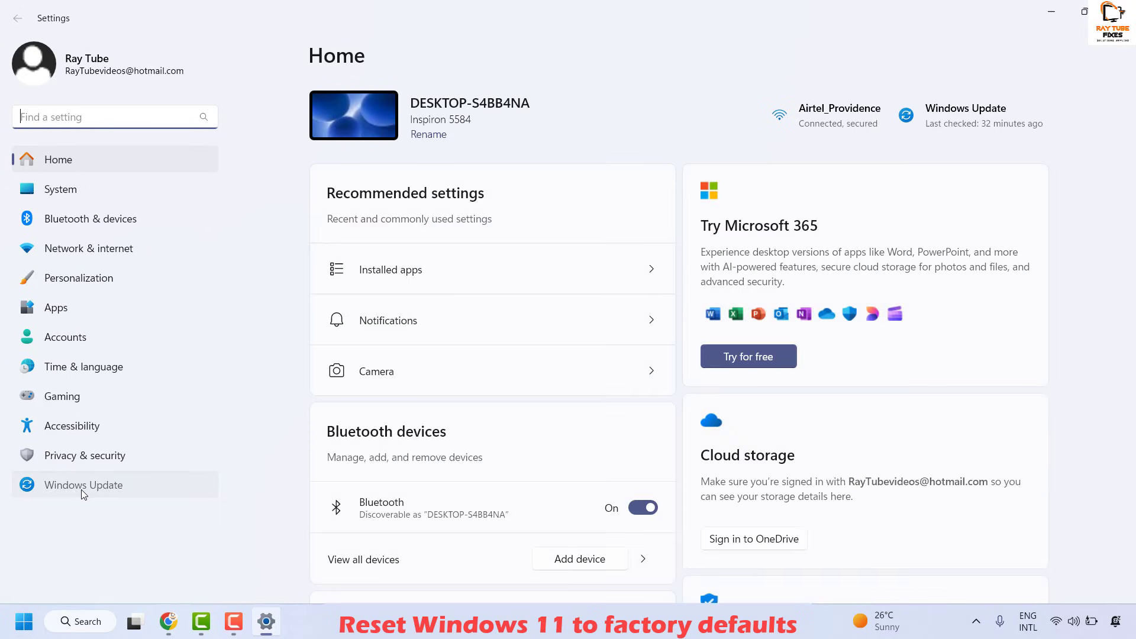
click(81, 490)
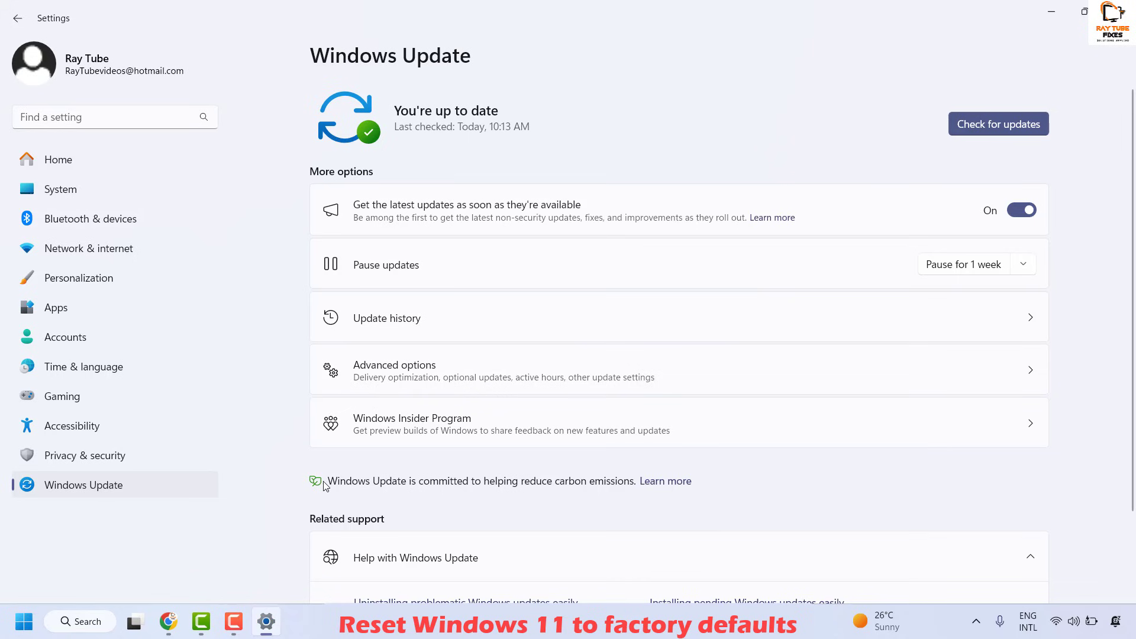
scroll(474, 405, down, 2)
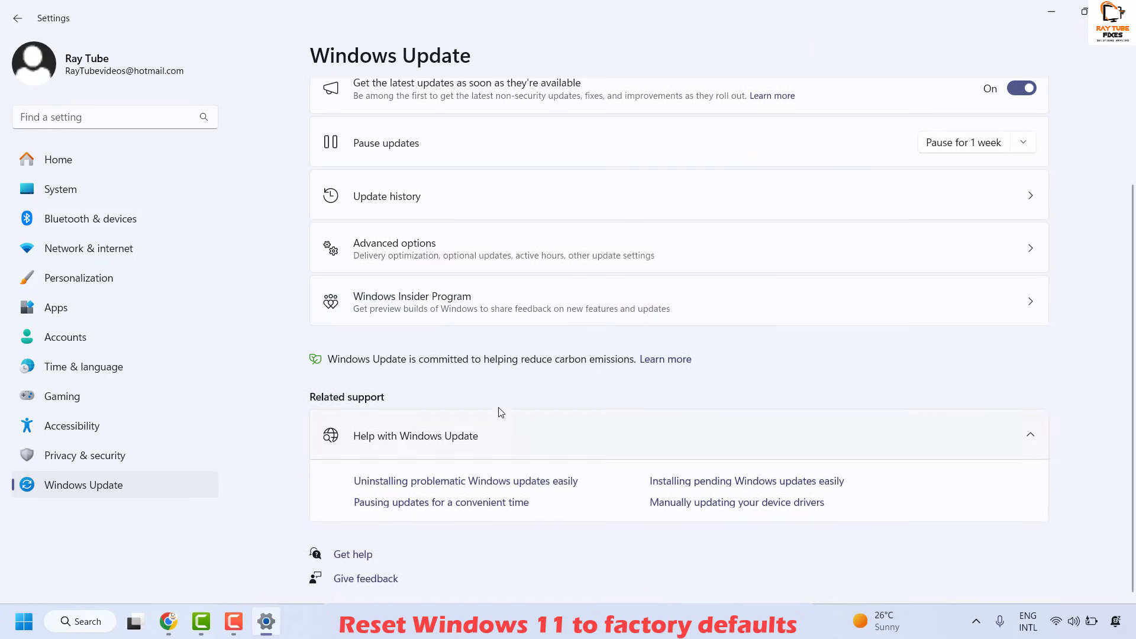
click(400, 253)
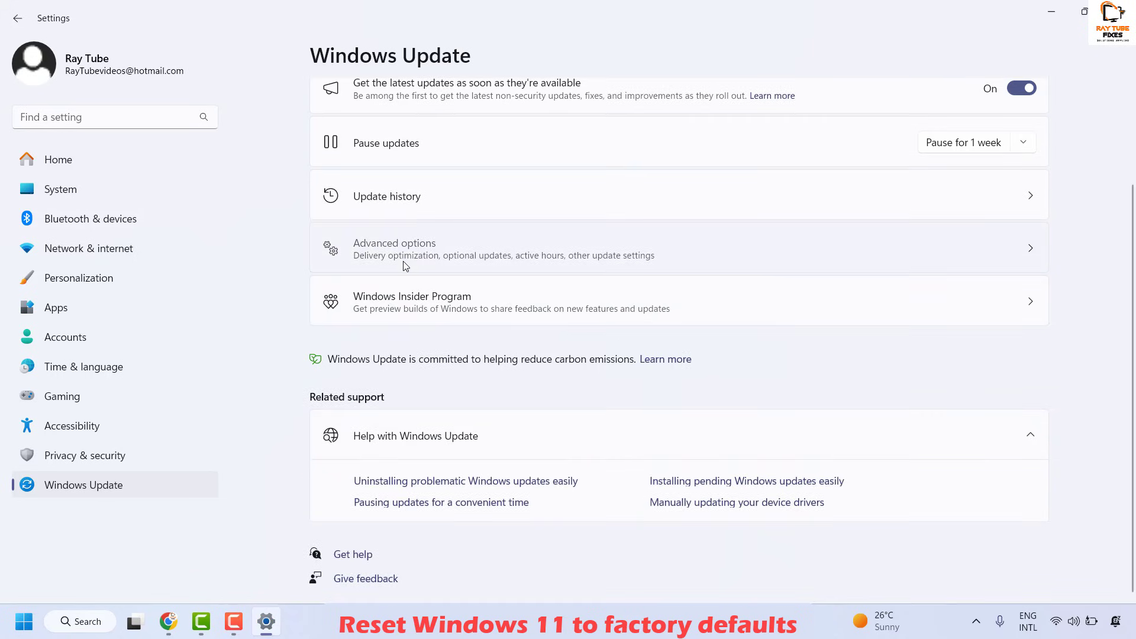
scroll(439, 371, down, 2)
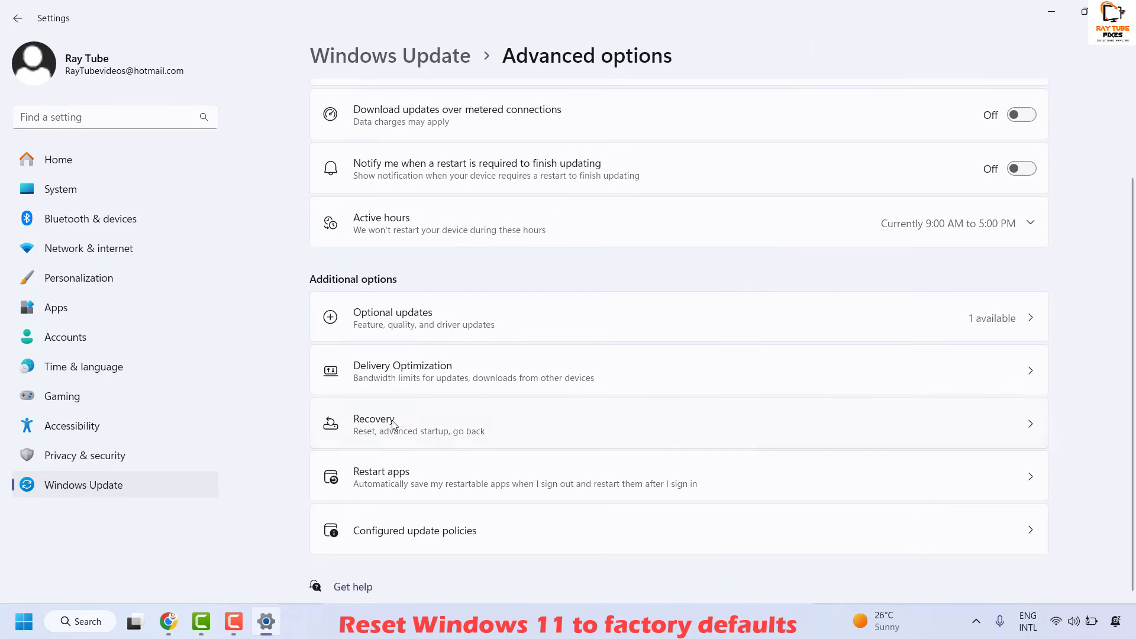
click(399, 421)
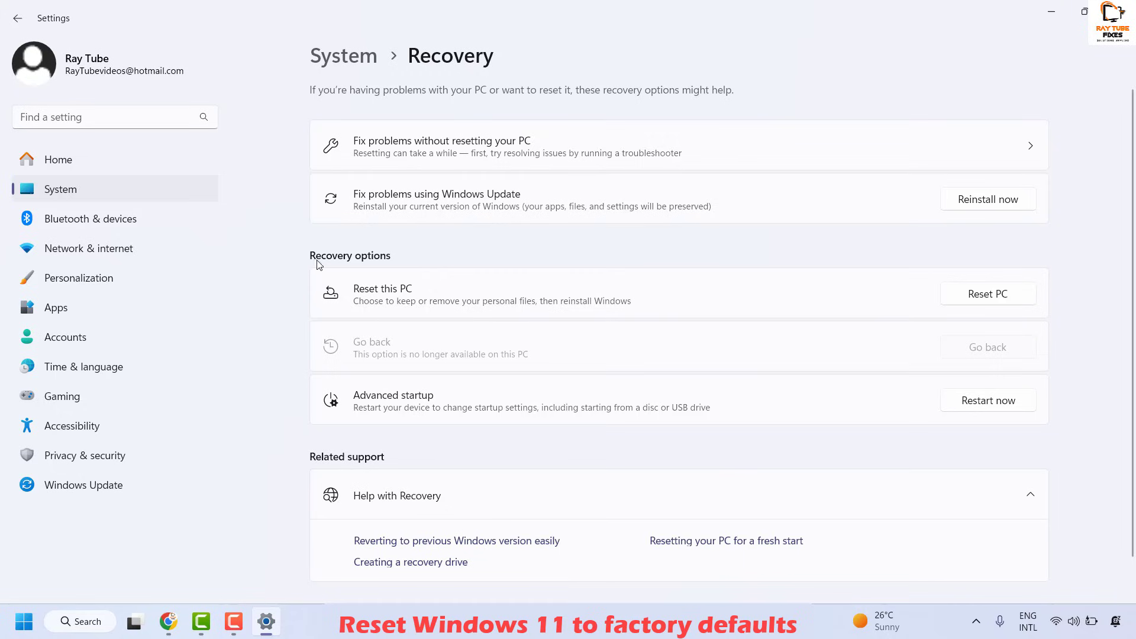
click(993, 299)
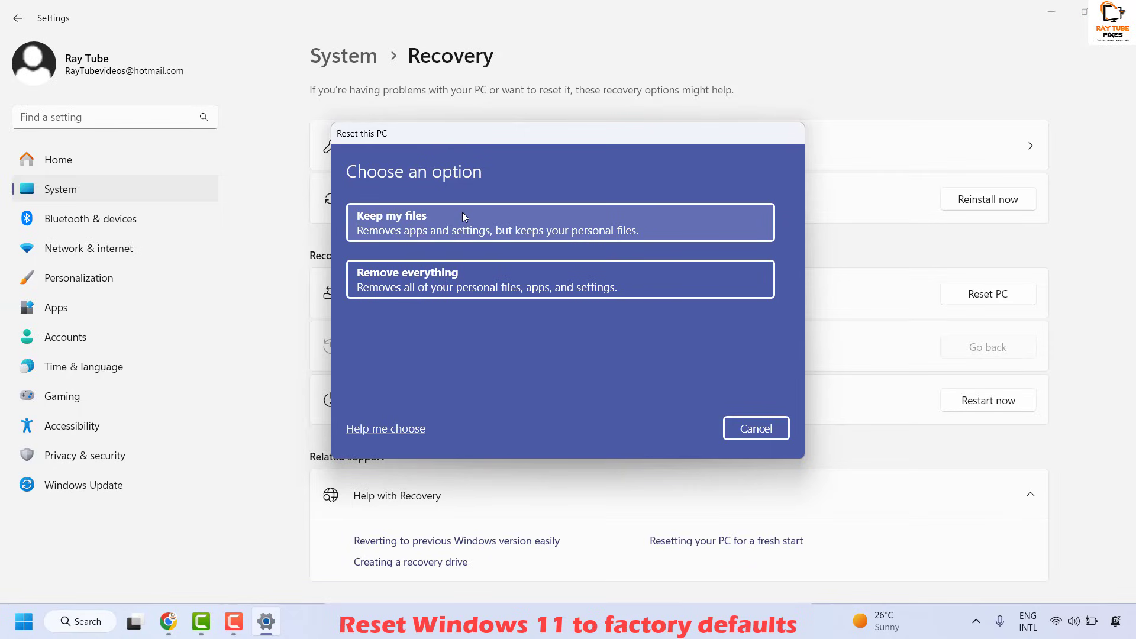
key(Escape)
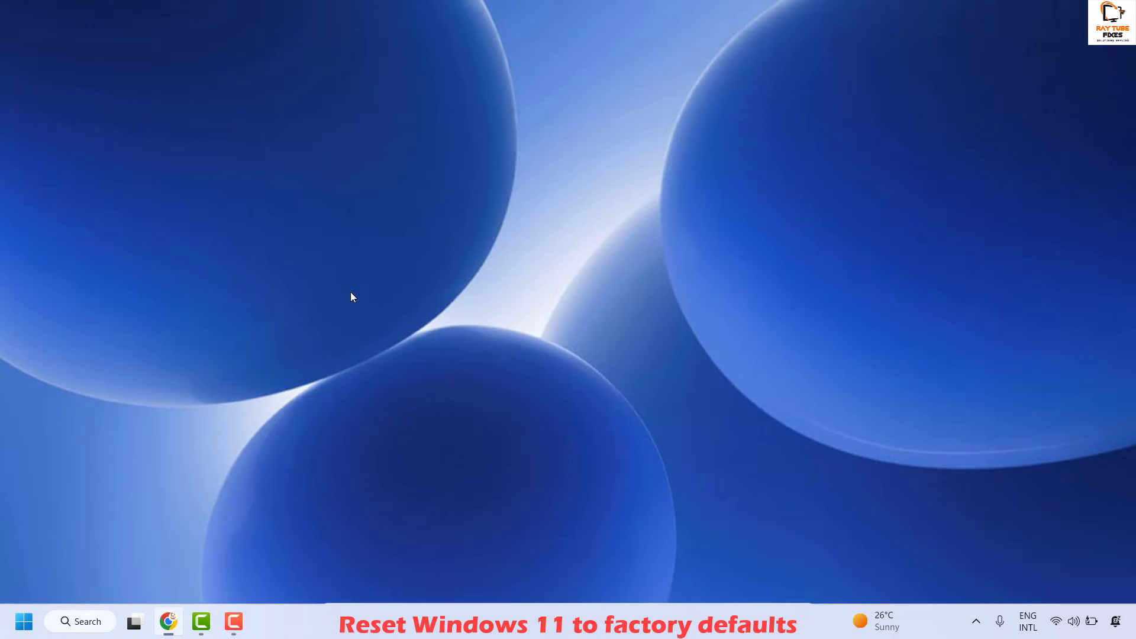